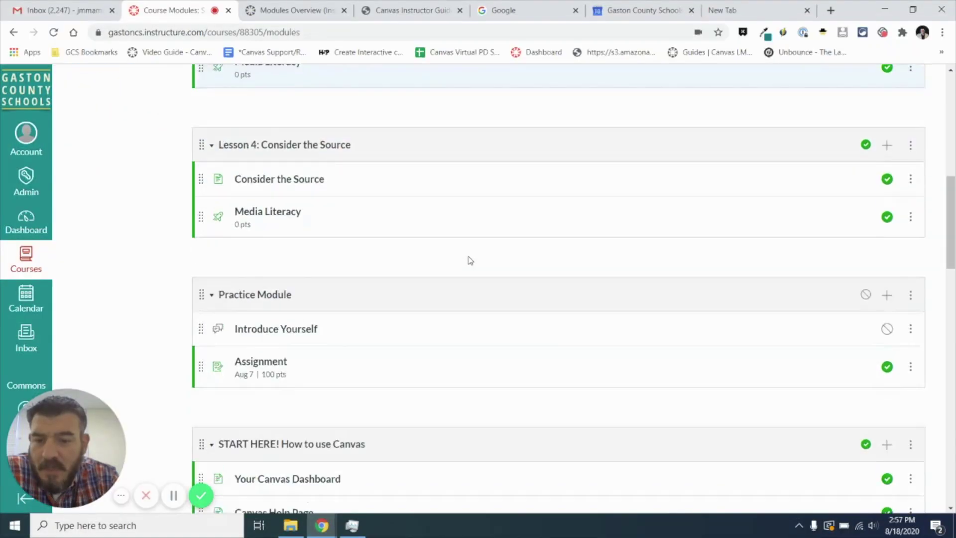
Scroll through the course modules list, then go to the Sandbox course Home page
scroll(470, 261, "down", 15)
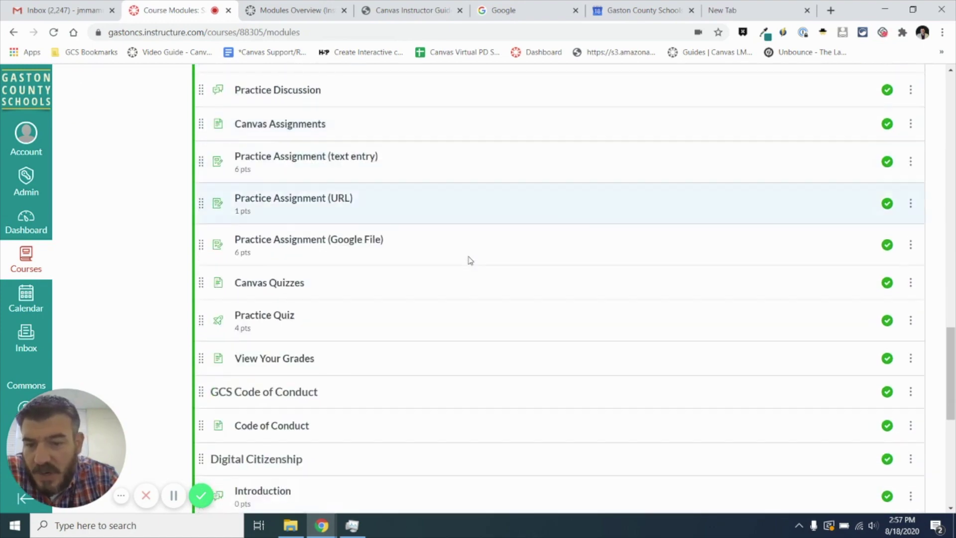
scroll(469, 260, "down", 4)
scroll(394, 316, "up", 4)
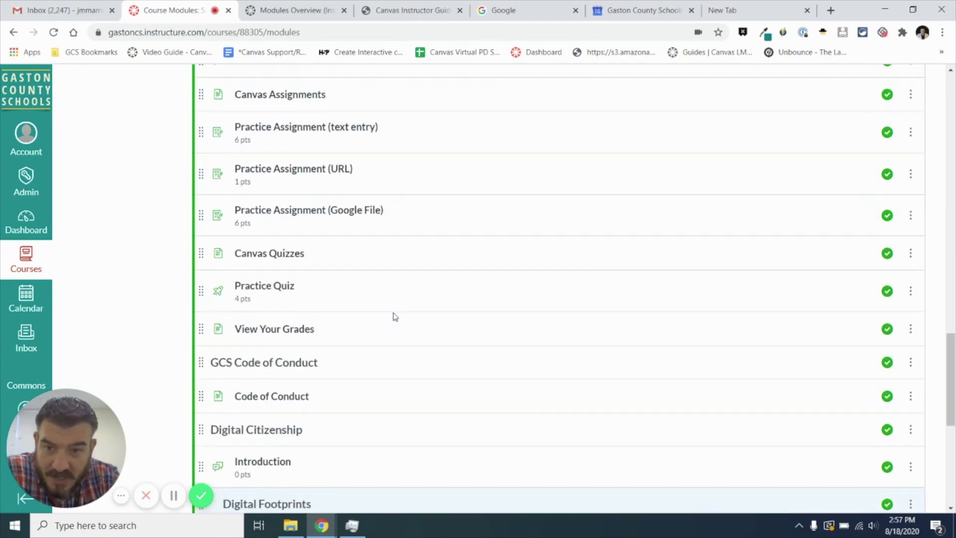
scroll(395, 317, "up", 15)
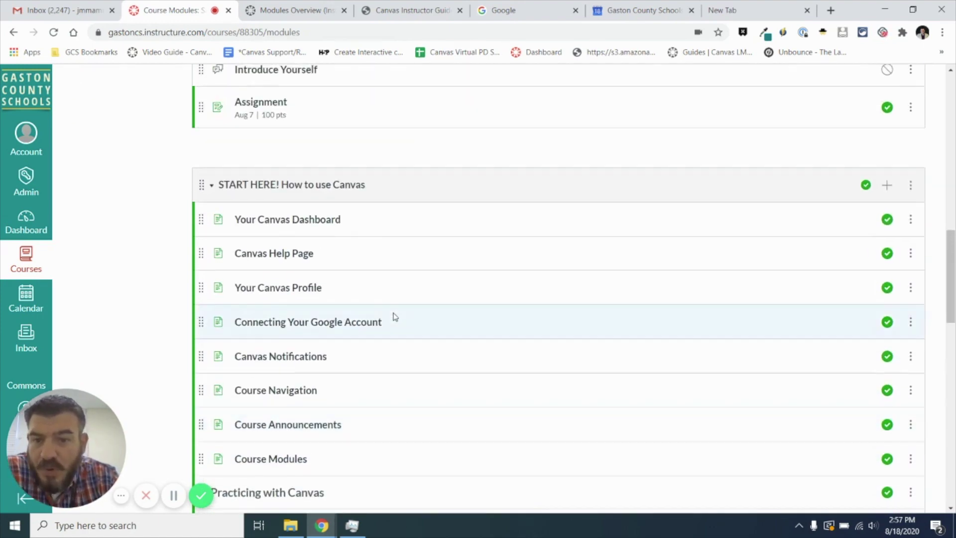
scroll(309, 257, "down", 1)
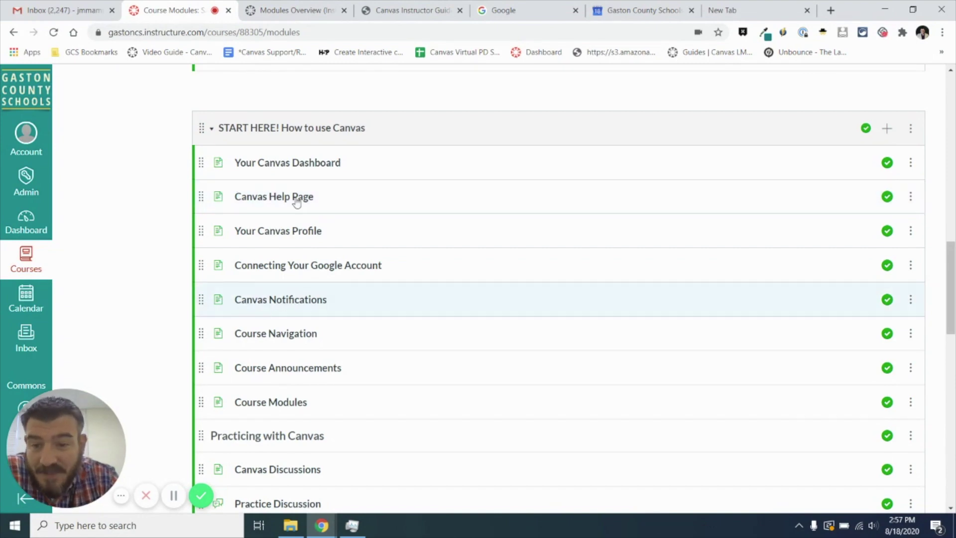
scroll(288, 252, "down", 5)
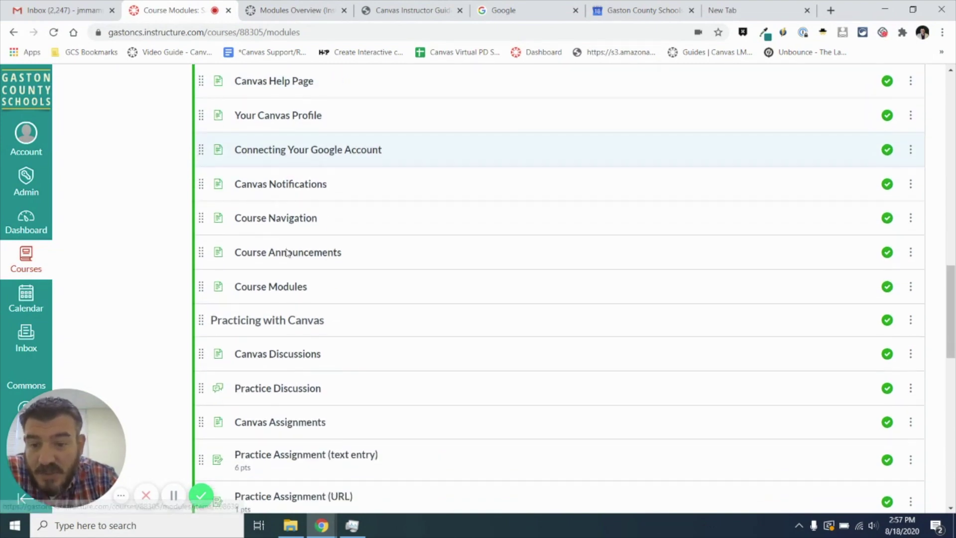
scroll(260, 461, "up", 4)
scroll(260, 463, "up", 6)
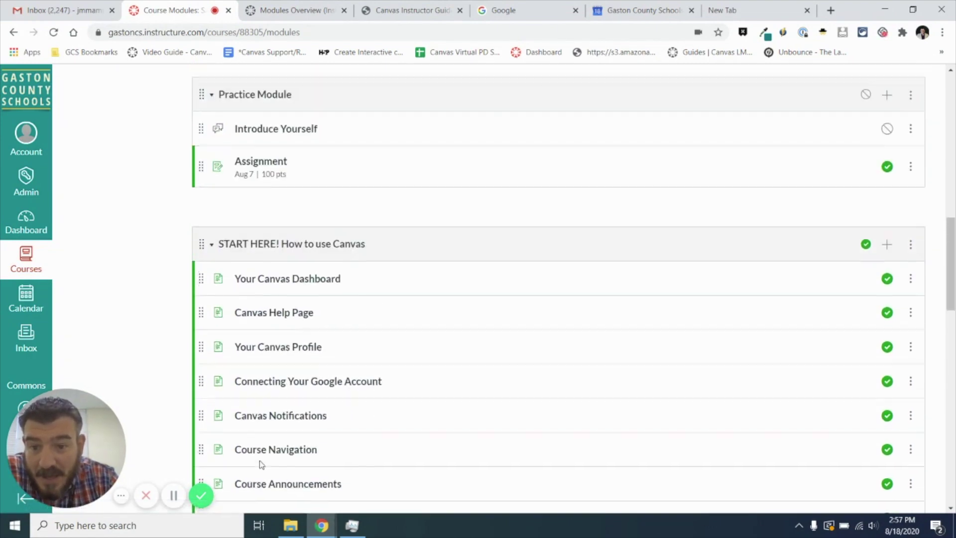
scroll(279, 328, "down", 2)
scroll(279, 396, "down", 15)
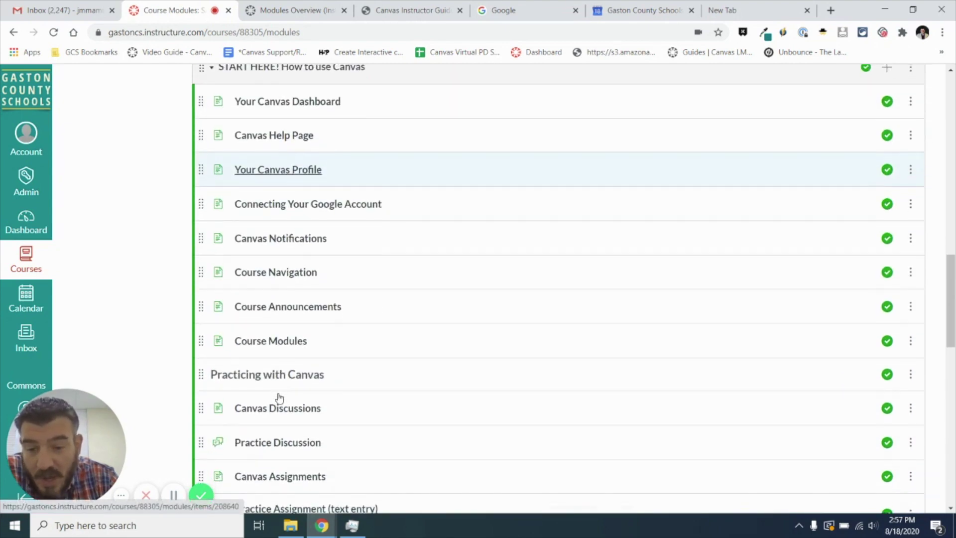
scroll(274, 396, "up", 19)
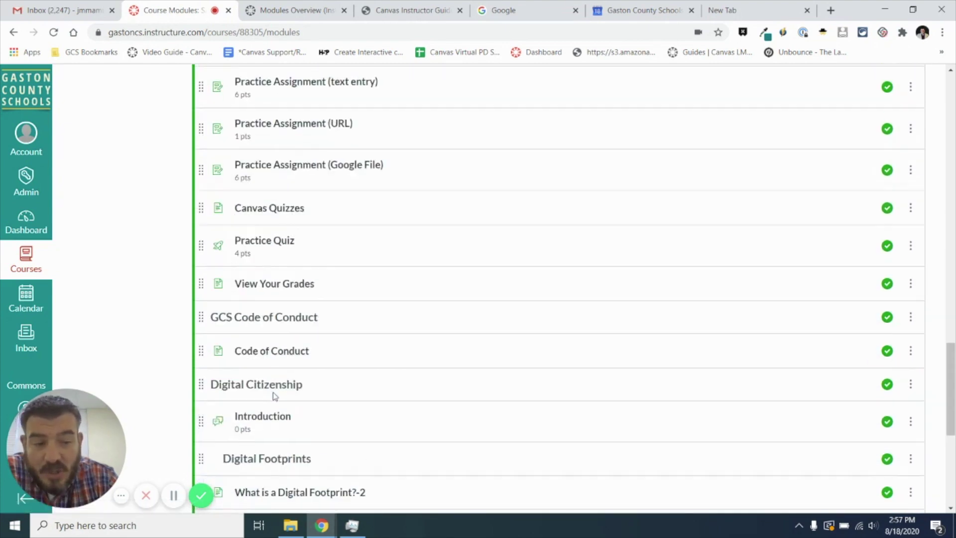
scroll(276, 281, "up", 7)
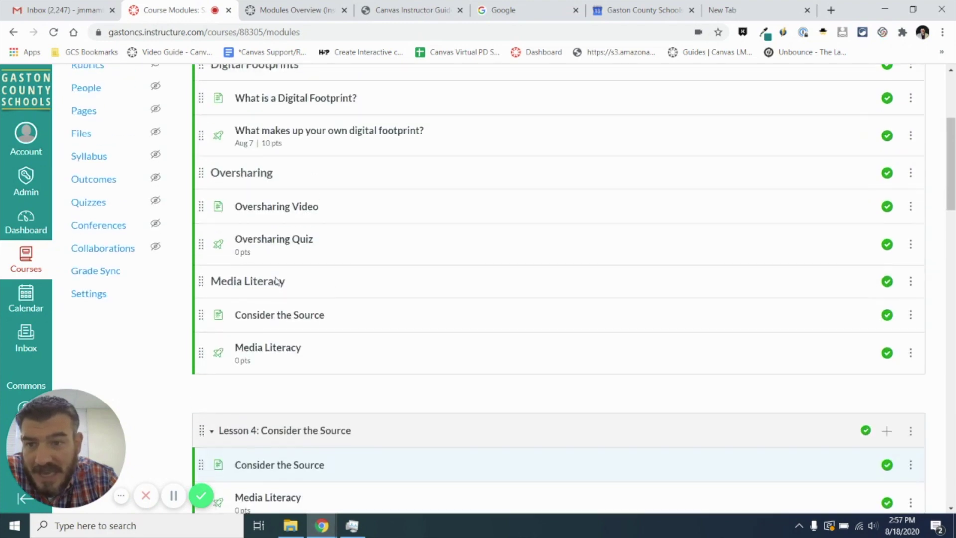
left_click(94, 134)
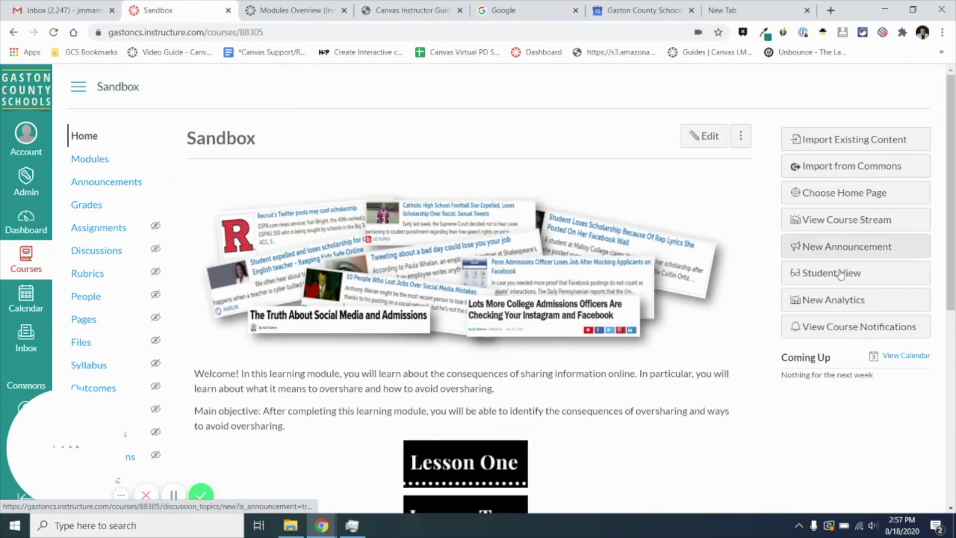
Turn on Student View from the course home page's right sidebar
left_click(843, 273)
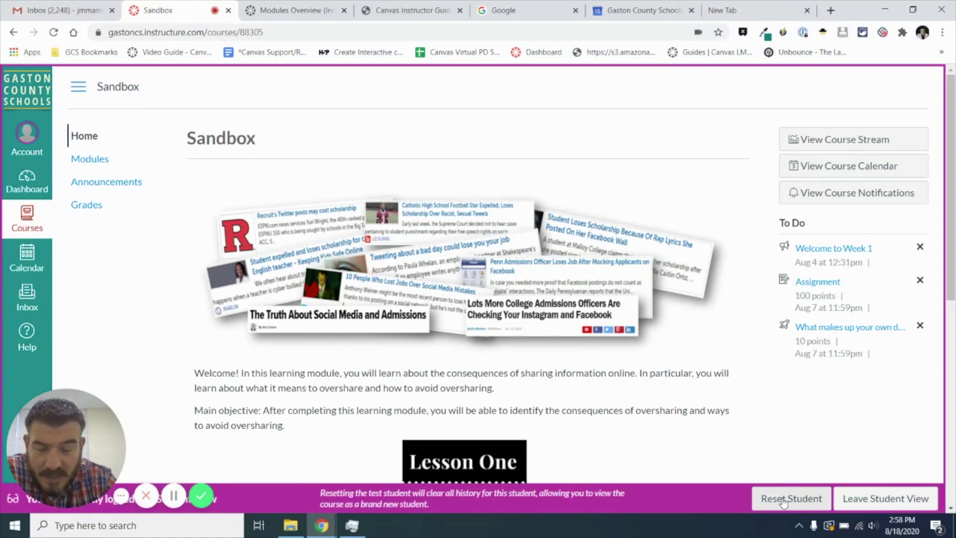
From Modules, view Your Canvas Dashboard, then step through Canvas Help Page to Your Canvas Profile
left_click(94, 164)
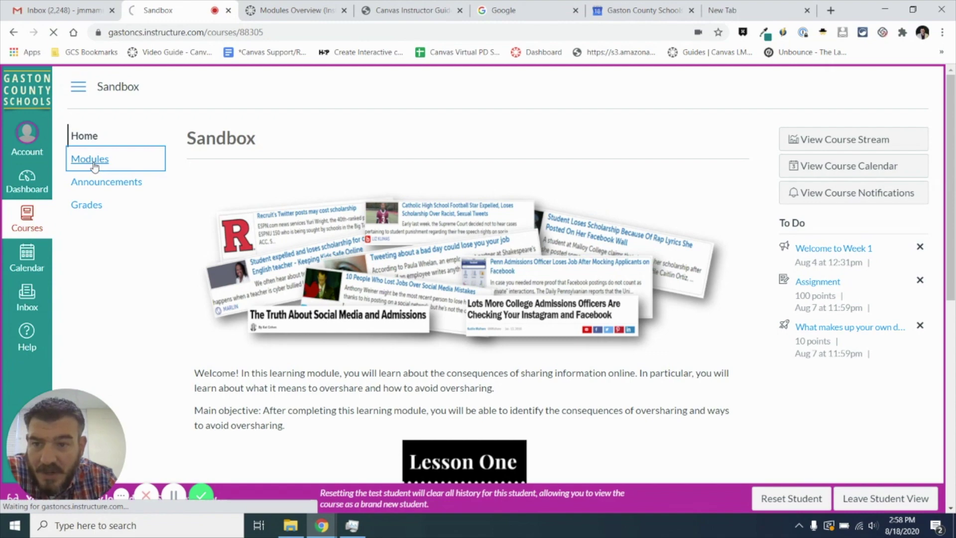
scroll(456, 285, "down", 10)
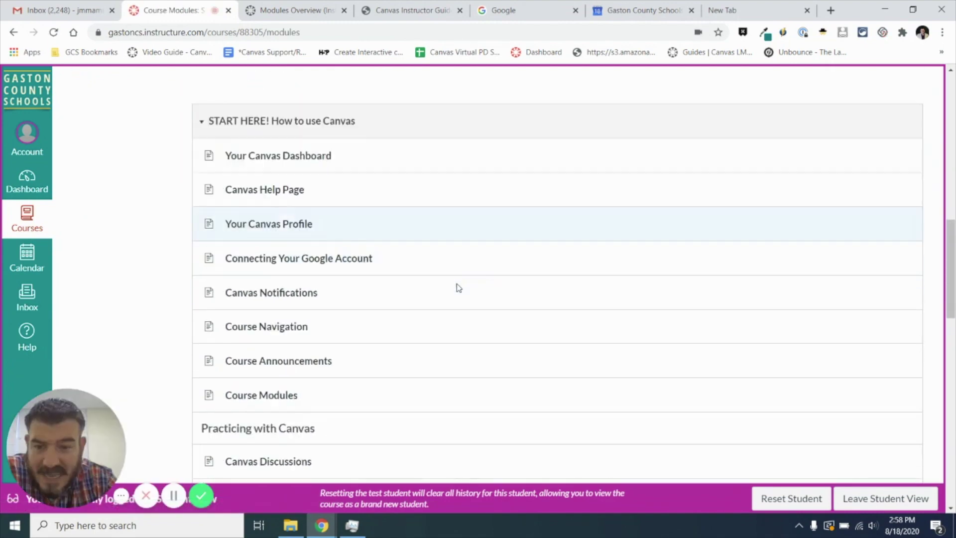
scroll(458, 287, "down", 10)
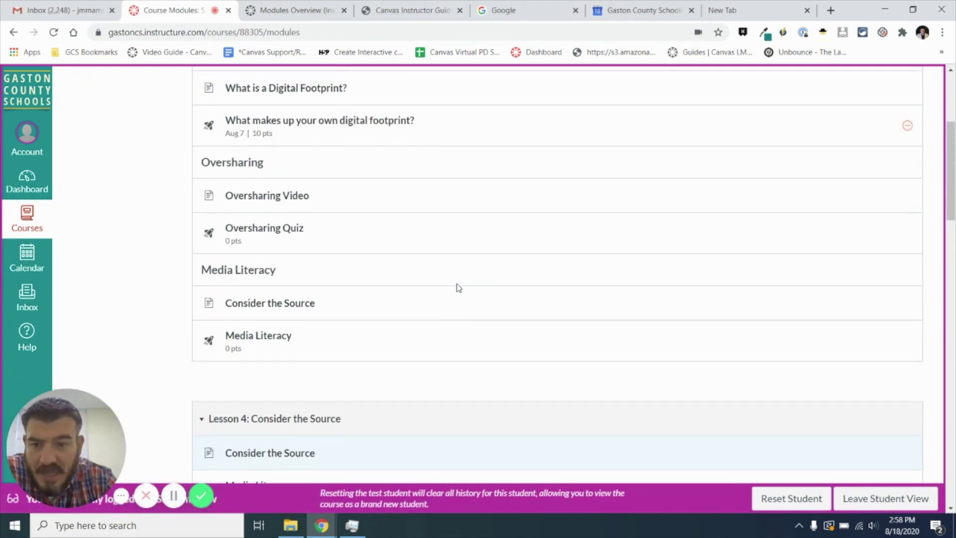
scroll(452, 289, "down", 4)
scroll(284, 347, "down", 2)
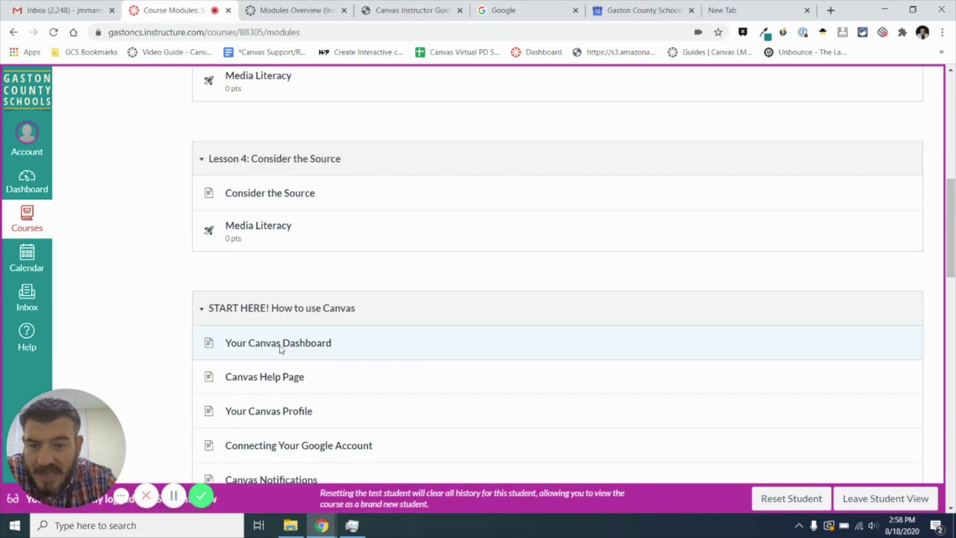
left_click(280, 349)
scroll(659, 269, "down", 5)
scroll(656, 263, "down", 15)
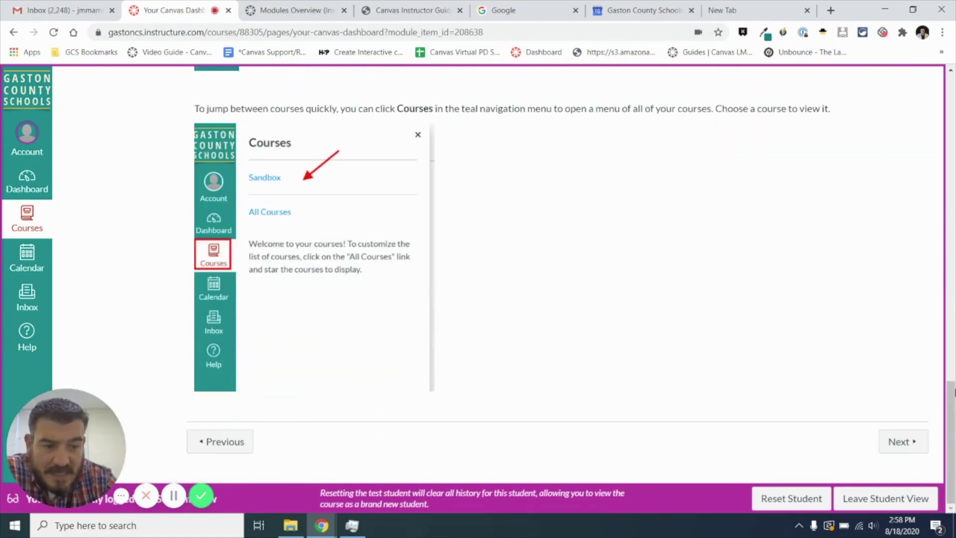
left_click(899, 442)
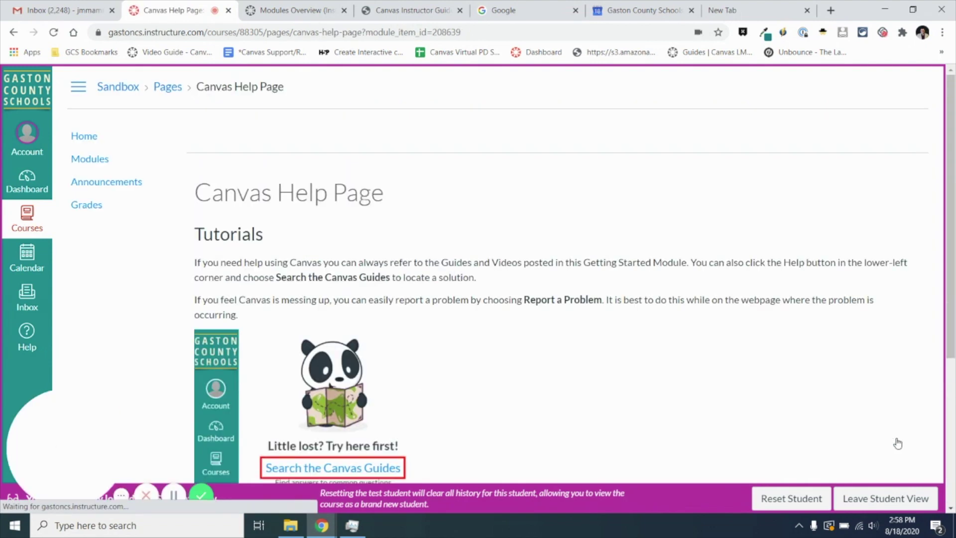
scroll(897, 443, "down", 5)
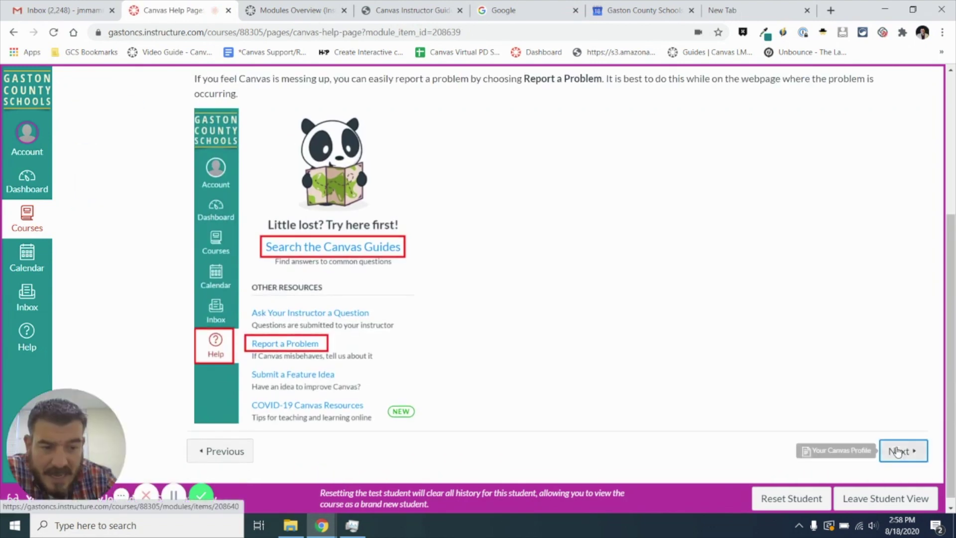
left_click(902, 449)
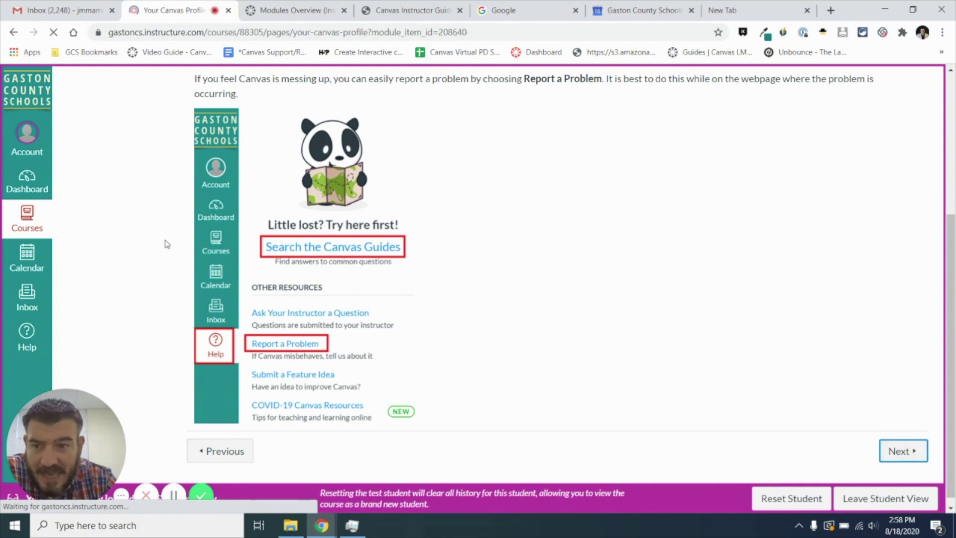
Return to Modules, open Practice Assignment (URL), then go back to the modules list
left_click(96, 158)
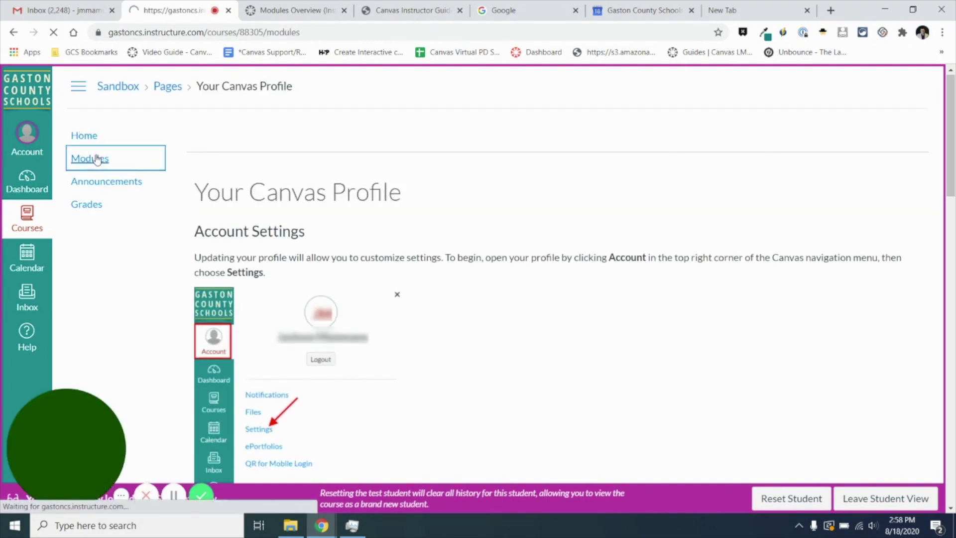
scroll(245, 209, "down", 10)
scroll(246, 211, "down", 5)
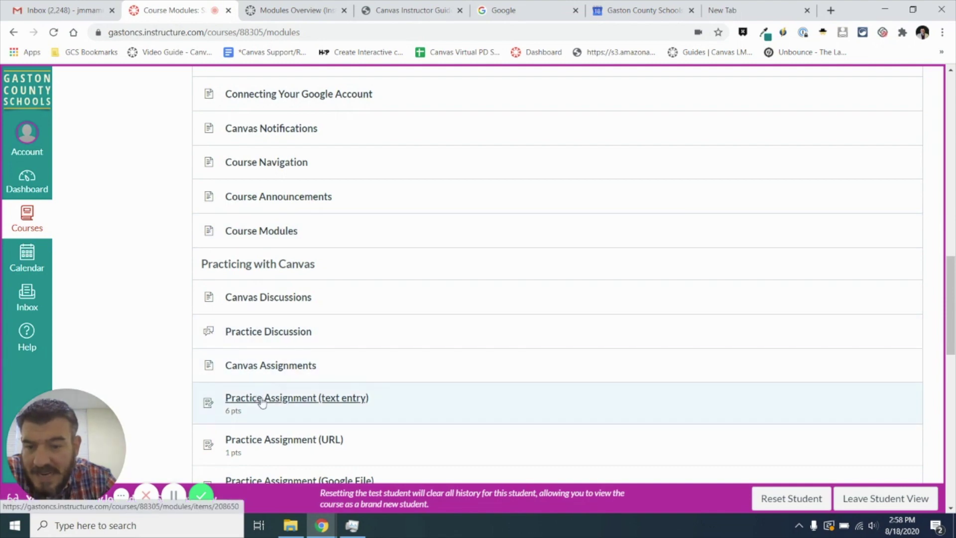
scroll(262, 384, "down", 3)
left_click(269, 301)
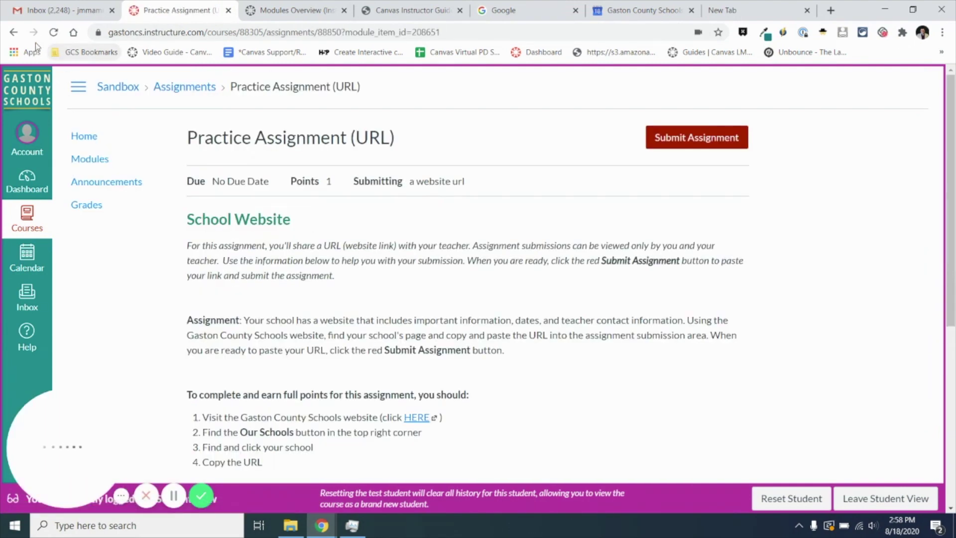
left_click(14, 32)
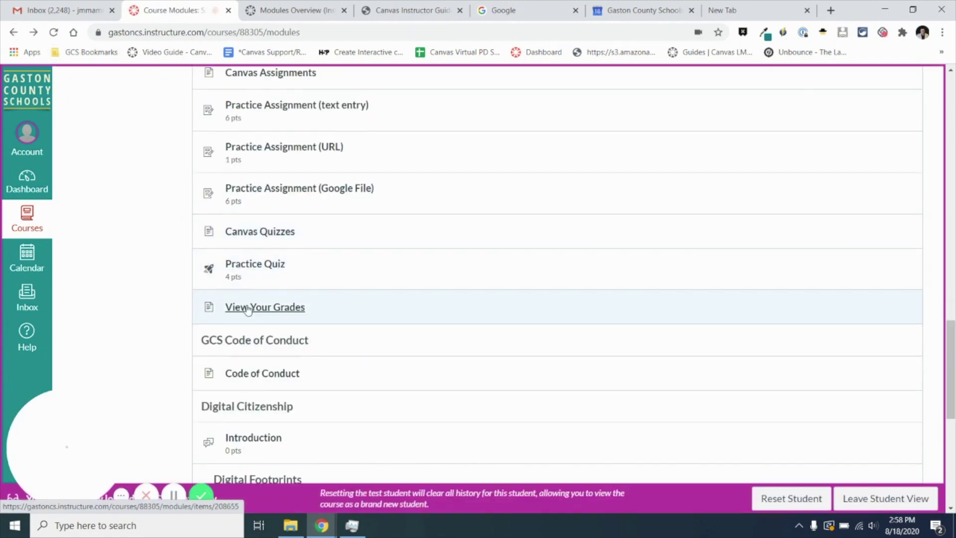
scroll(247, 308, "down", 3)
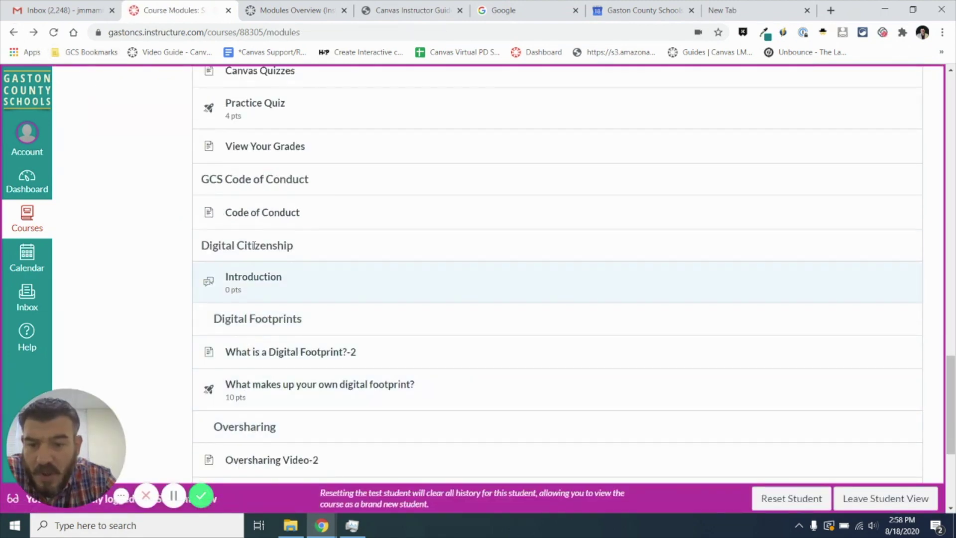
scroll(422, 456, "up", 3)
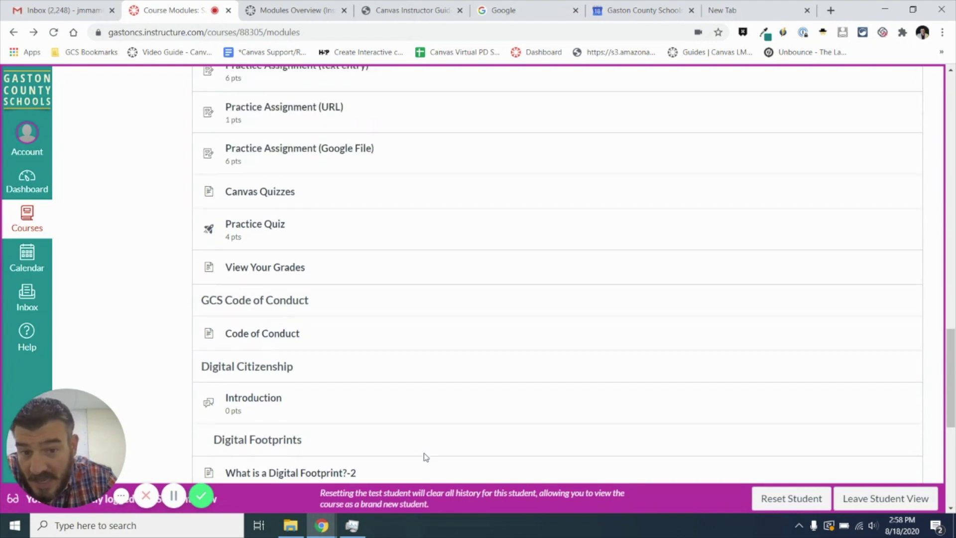
scroll(425, 456, "up", 7)
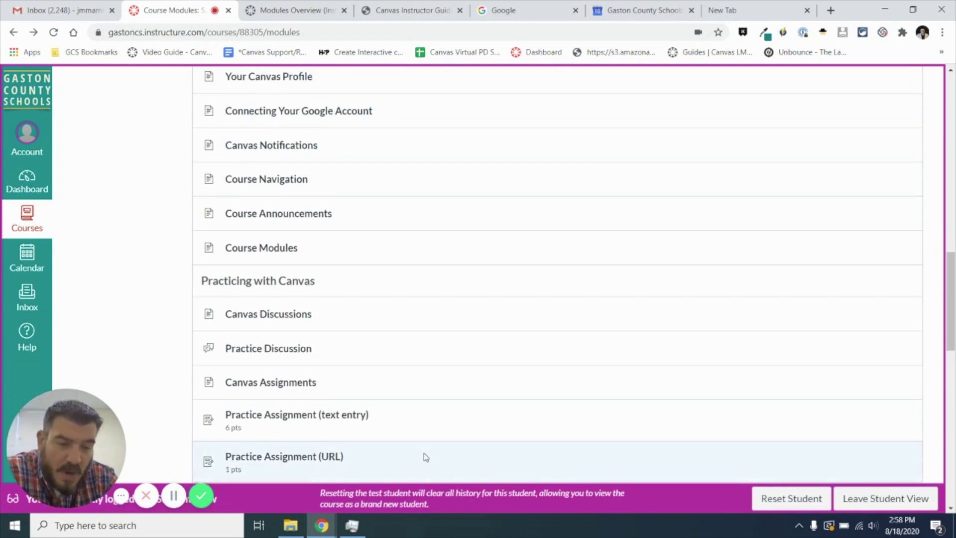
left_click(856, 494)
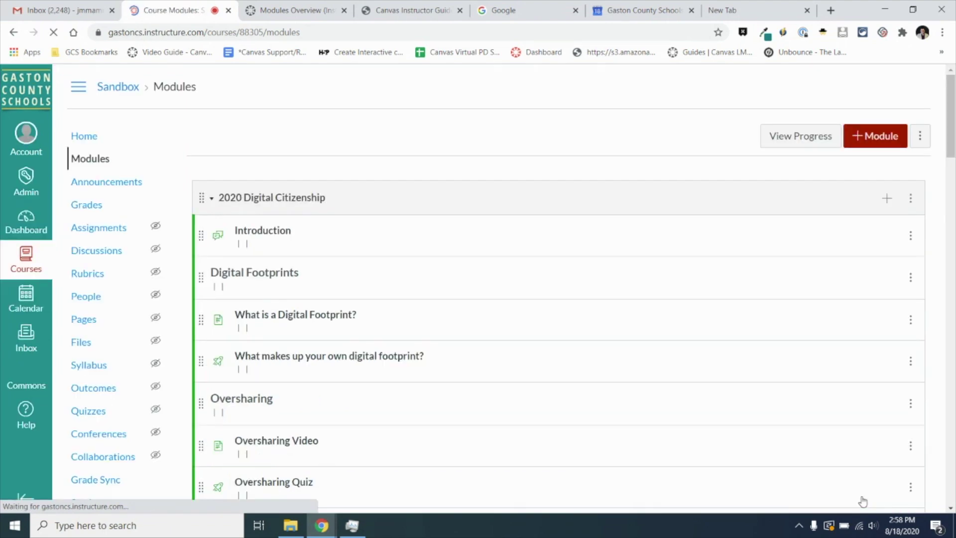
scroll(264, 294, "down", 15)
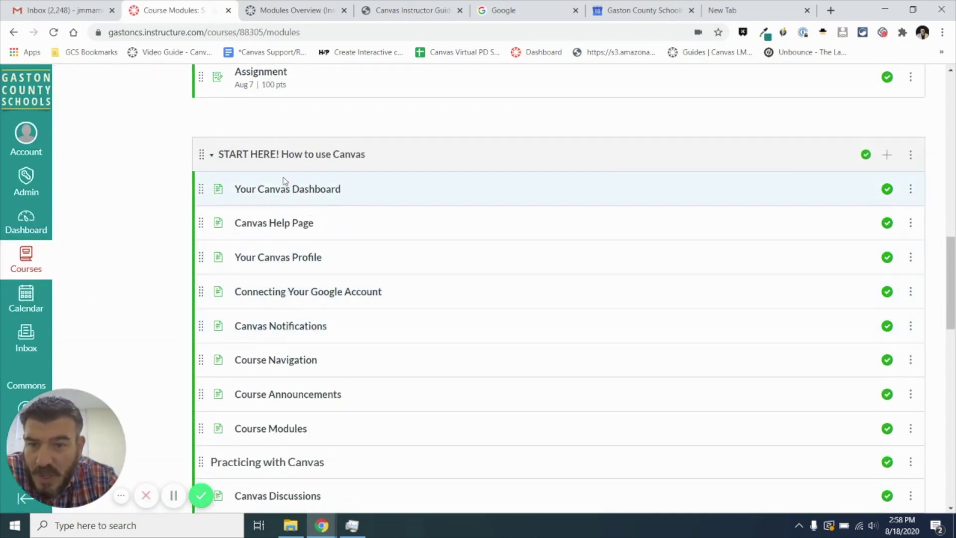
scroll(294, 174, "down", 15)
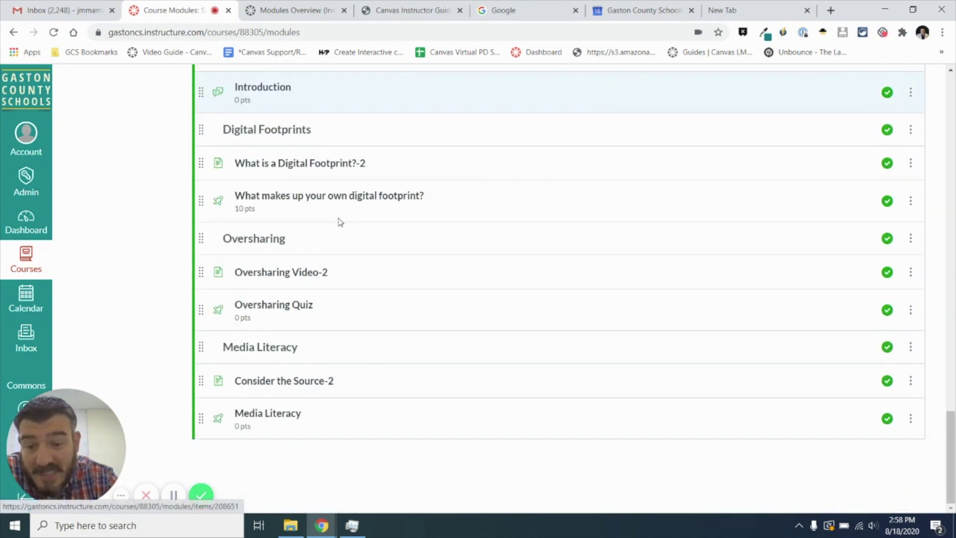
scroll(340, 222, "up", 20)
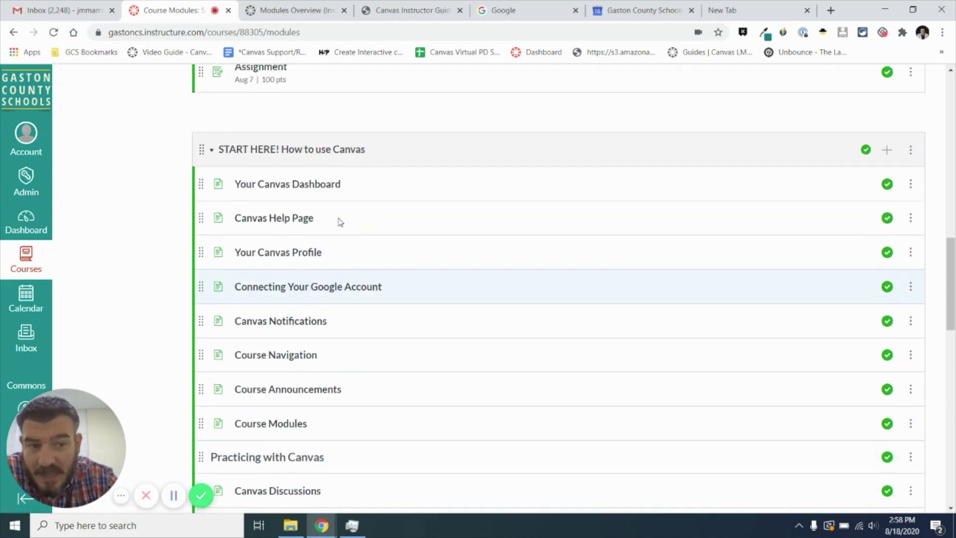
scroll(445, 205, "up", 4)
scroll(479, 208, "down", 5)
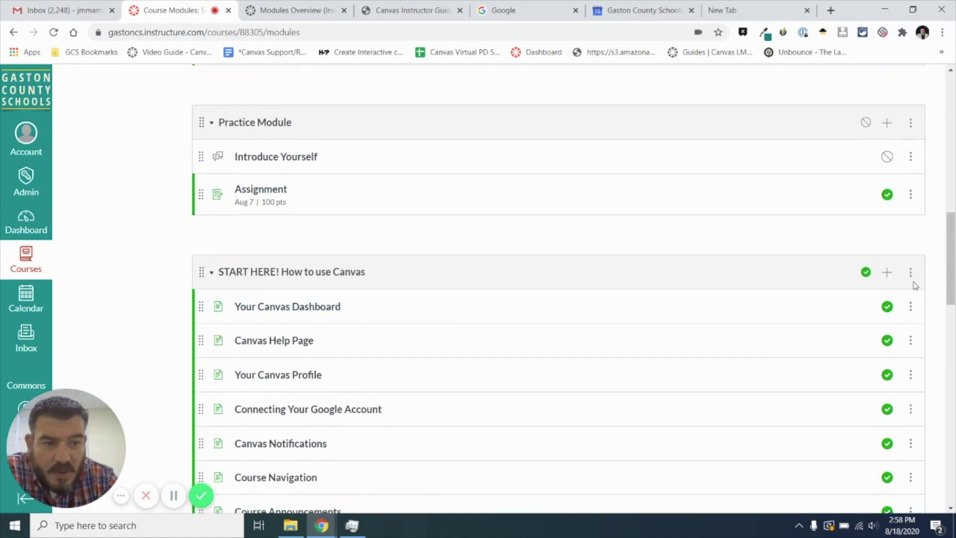
left_click(911, 276)
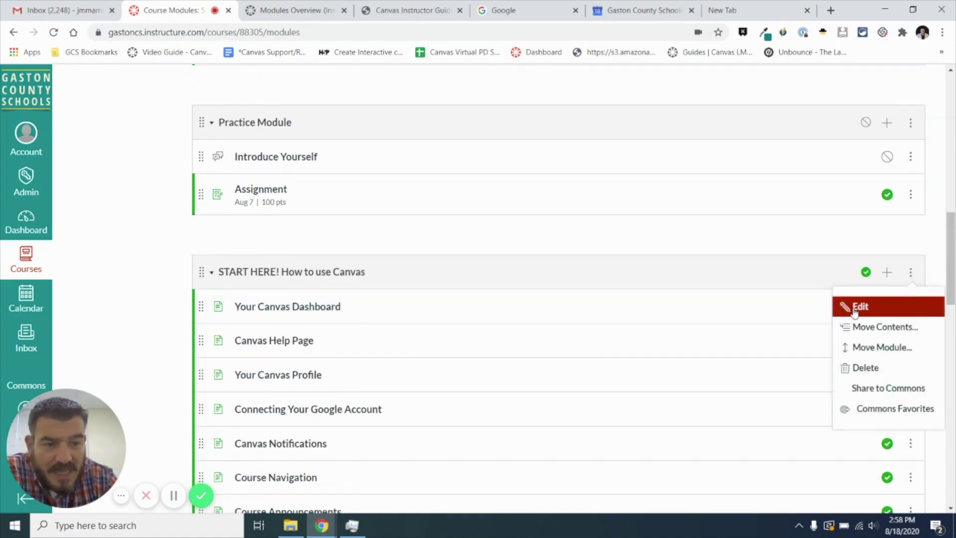
left_click(909, 273)
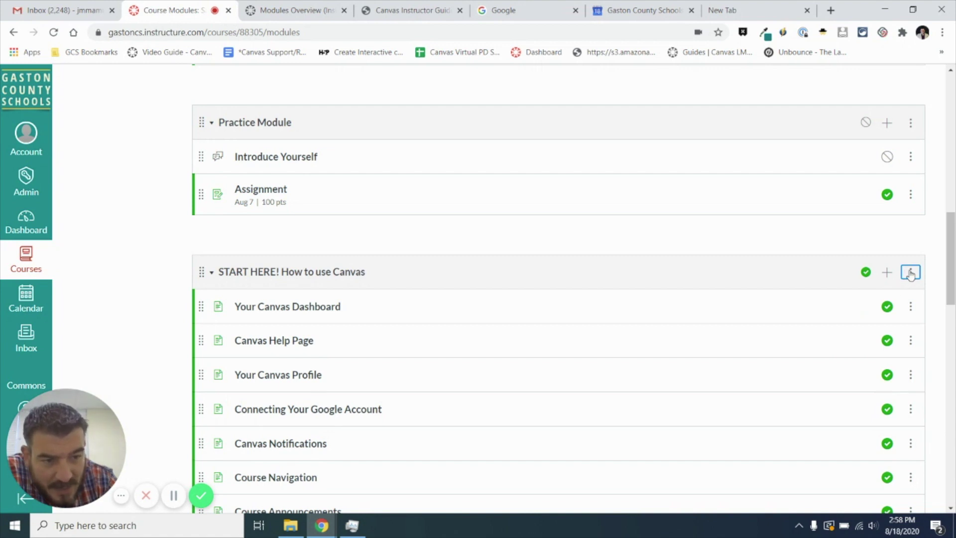
Edit the START HERE module settings, adding then removing the Lesson 4: Consider the Source prerequisite
left_click(911, 273)
left_click(872, 306)
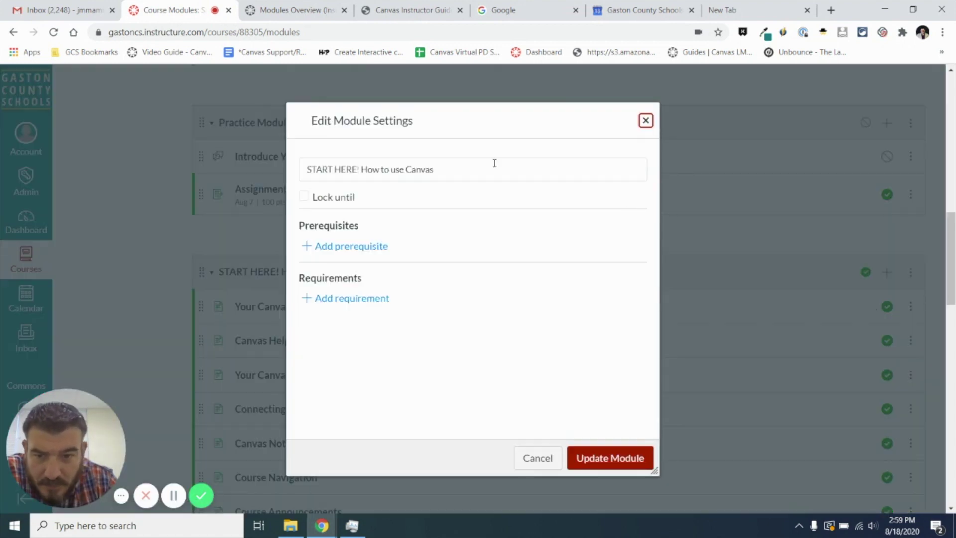
left_click(350, 255)
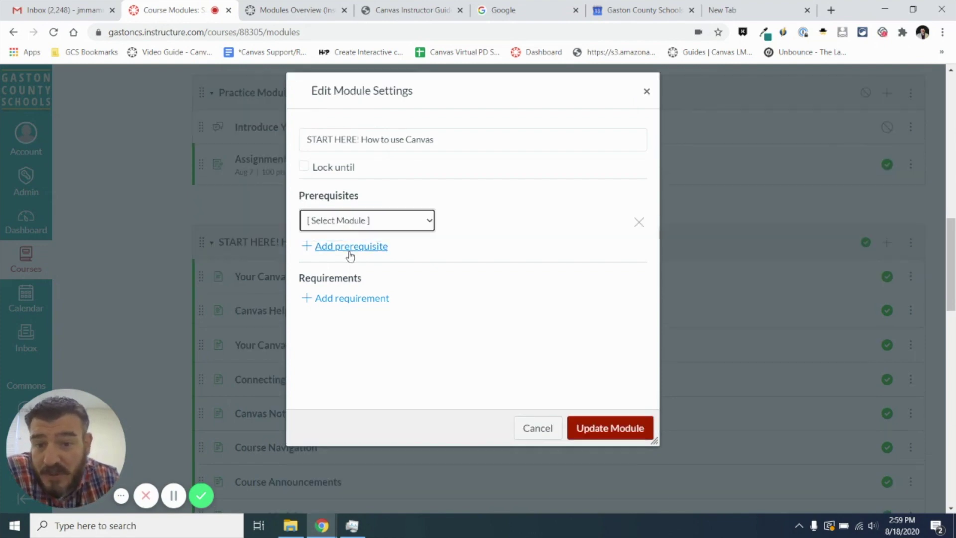
left_click(369, 226)
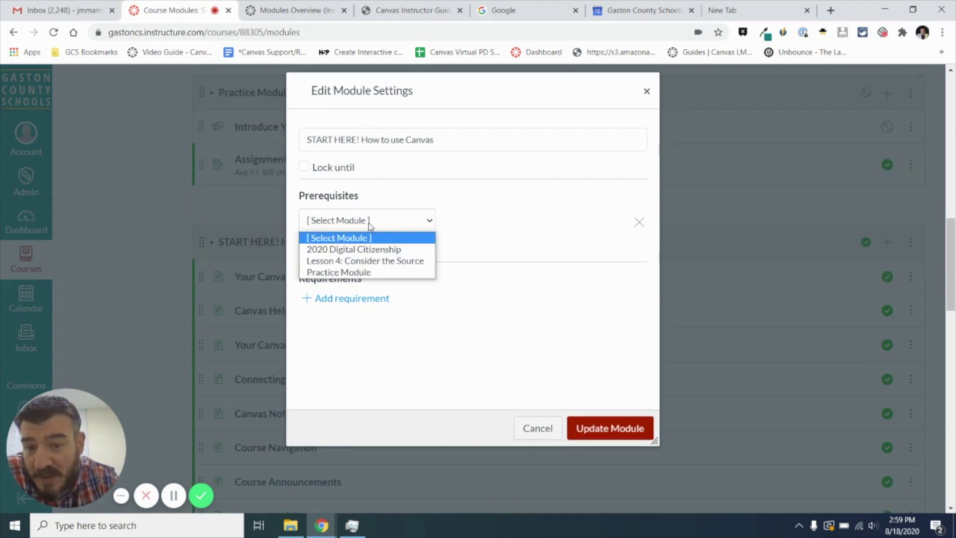
left_click(363, 263)
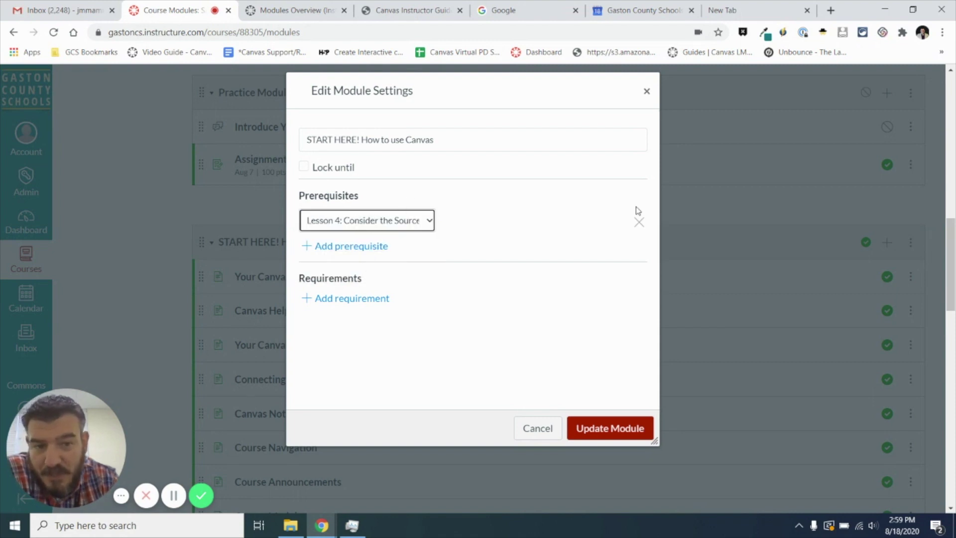
left_click(639, 222)
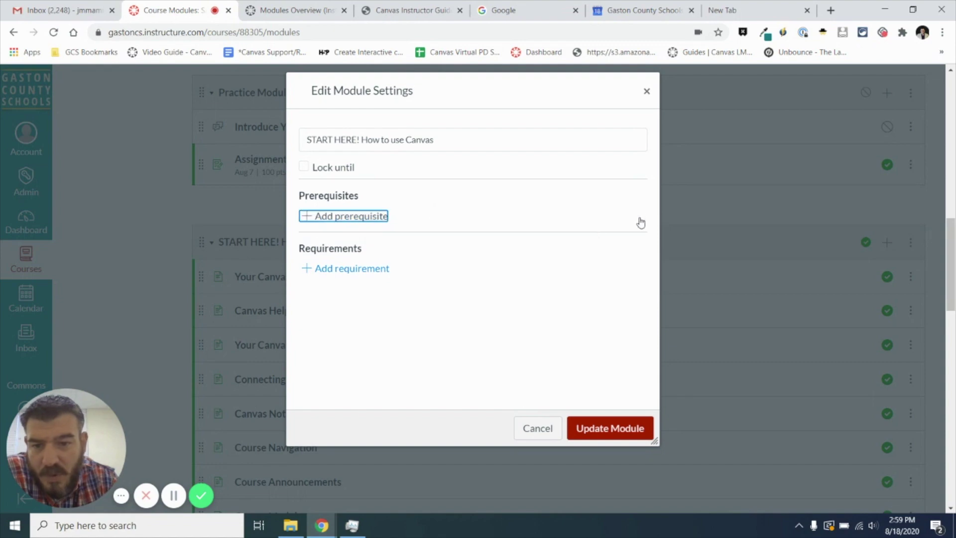
Add three requirement rows, keeping 'complete all' and enabling sequential order
left_click(342, 269)
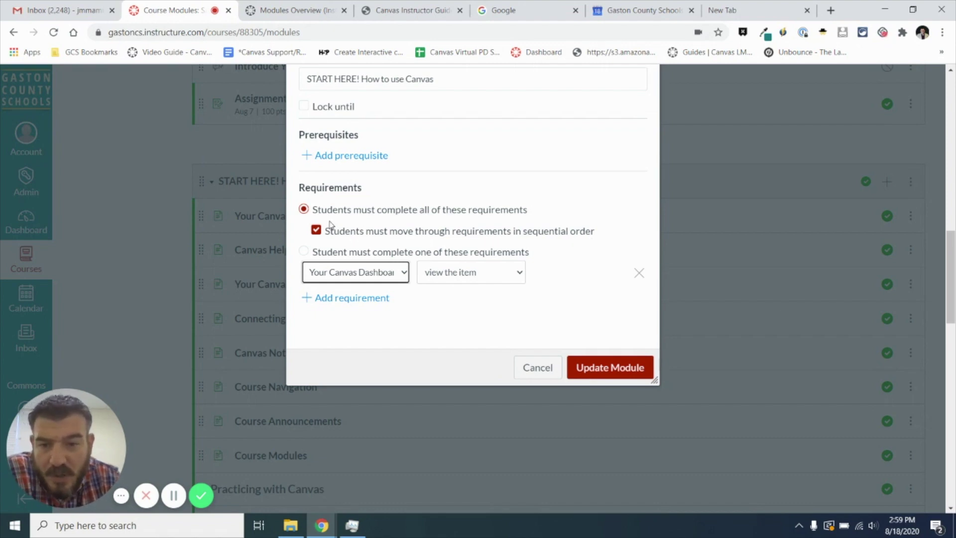
left_click(316, 231)
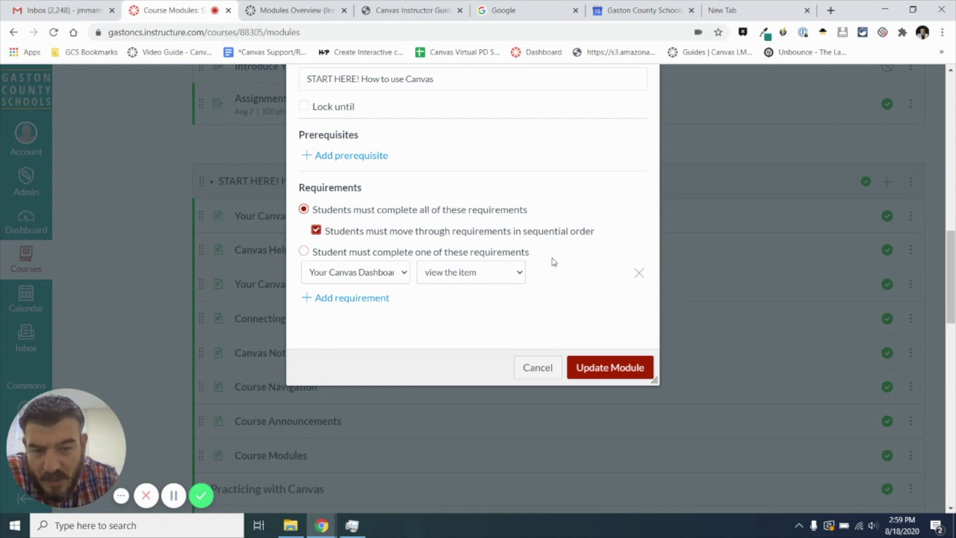
left_click(338, 298)
left_click(339, 302)
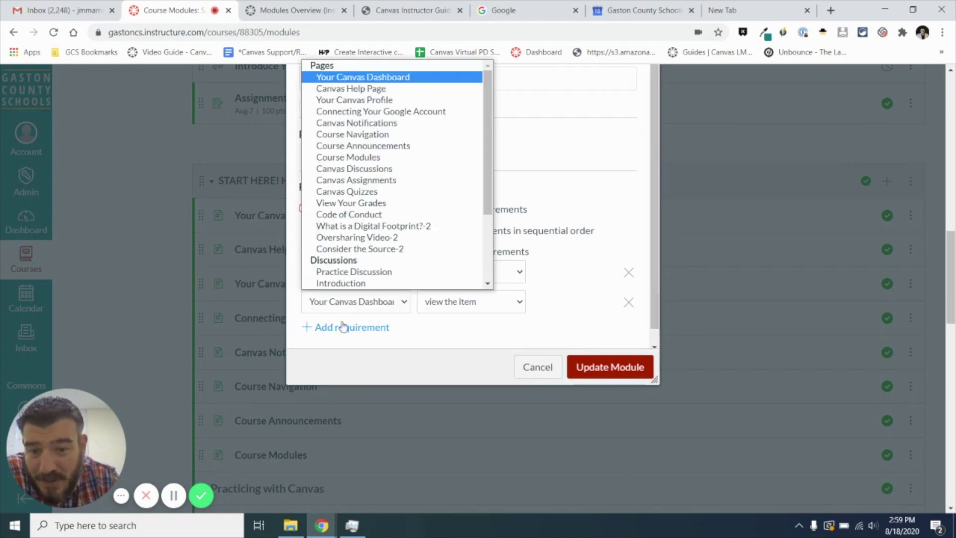
left_click(342, 327)
left_click(343, 328)
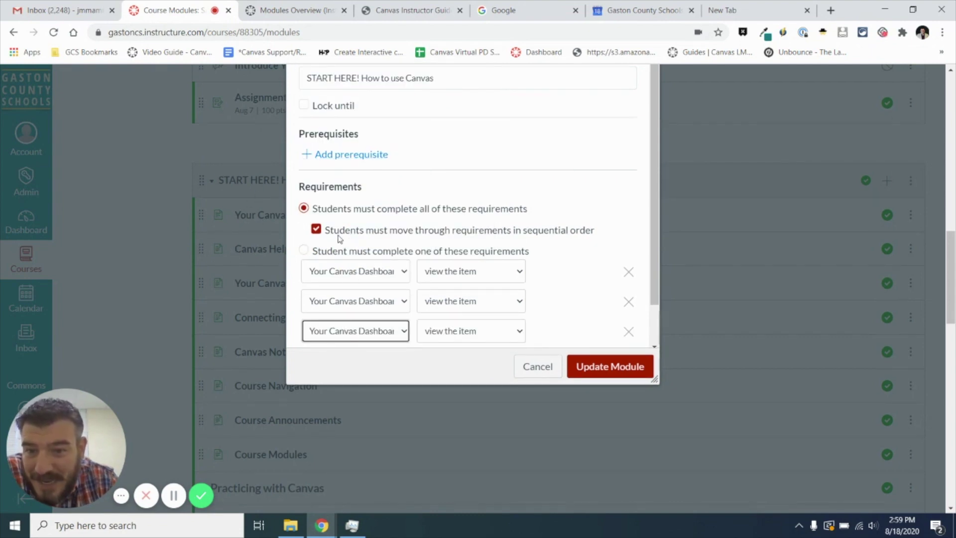
left_click(385, 276)
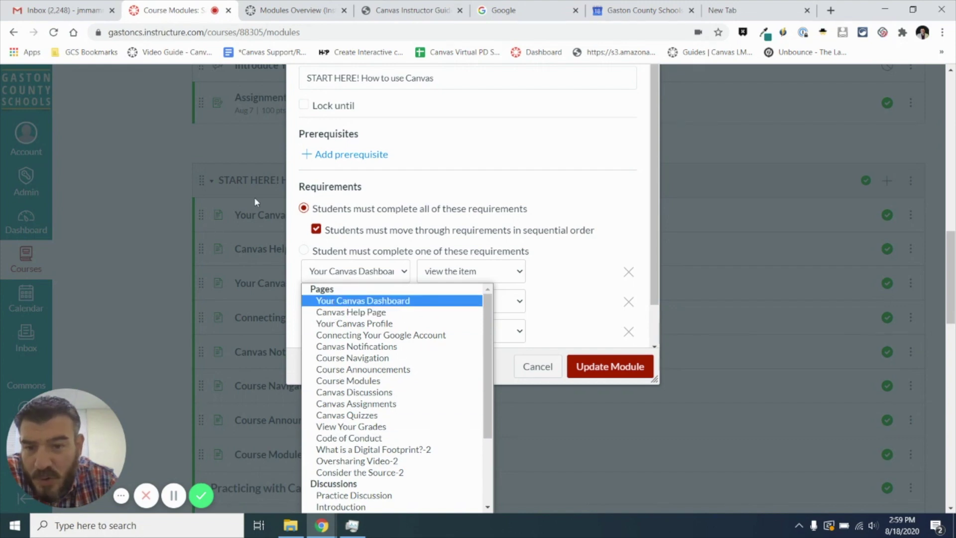
Set requirements one to three to Your Canvas Dashboard, Canvas Help Page and Your Canvas Profile
scroll(397, 404, "down", 2)
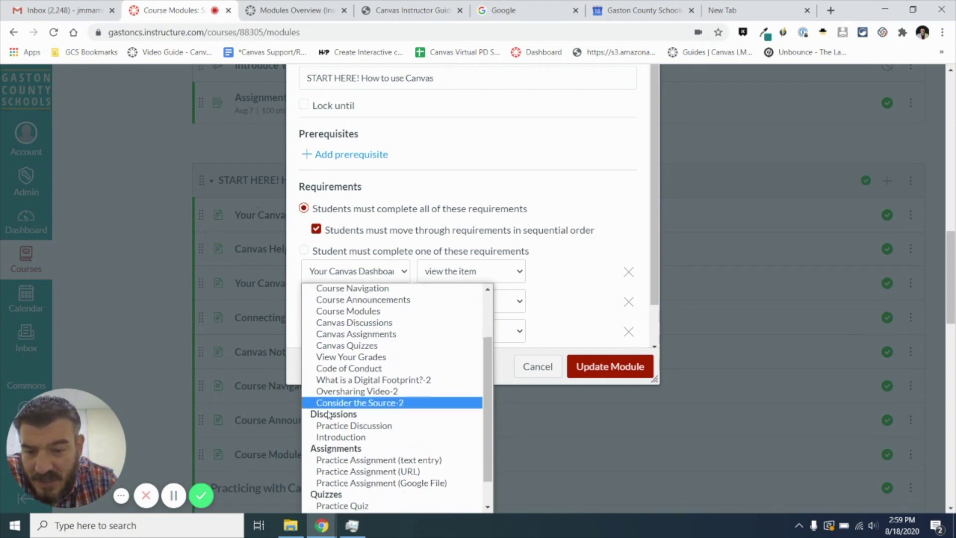
scroll(406, 371, "up", 2)
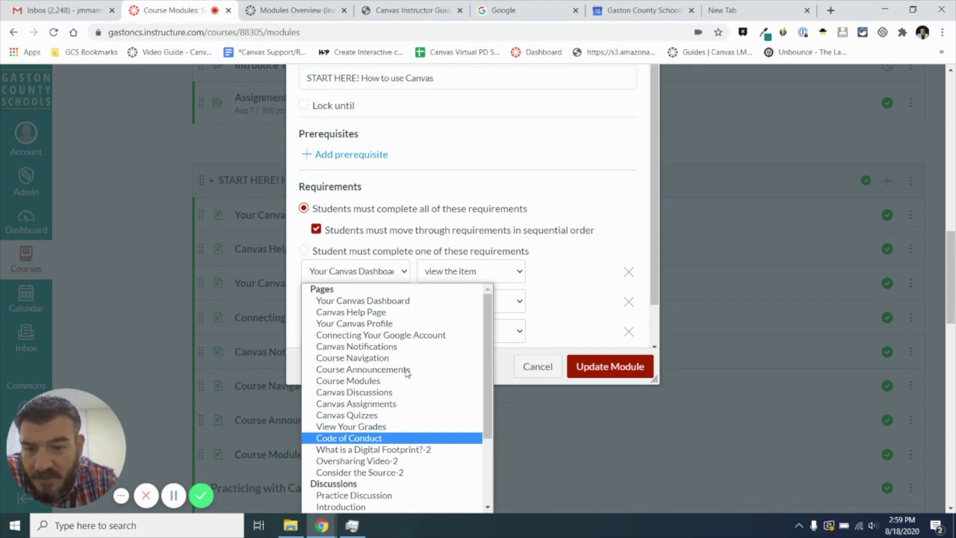
left_click(376, 304)
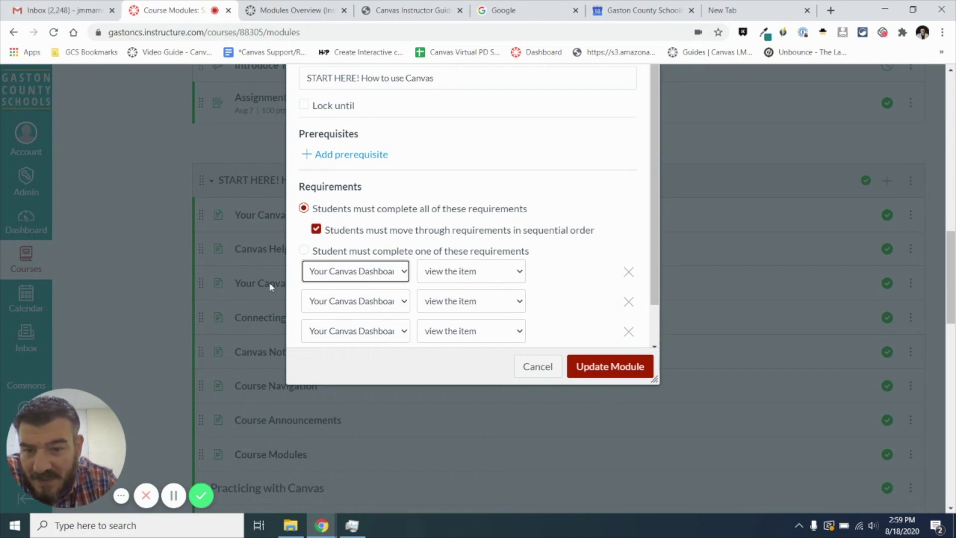
left_click(342, 301)
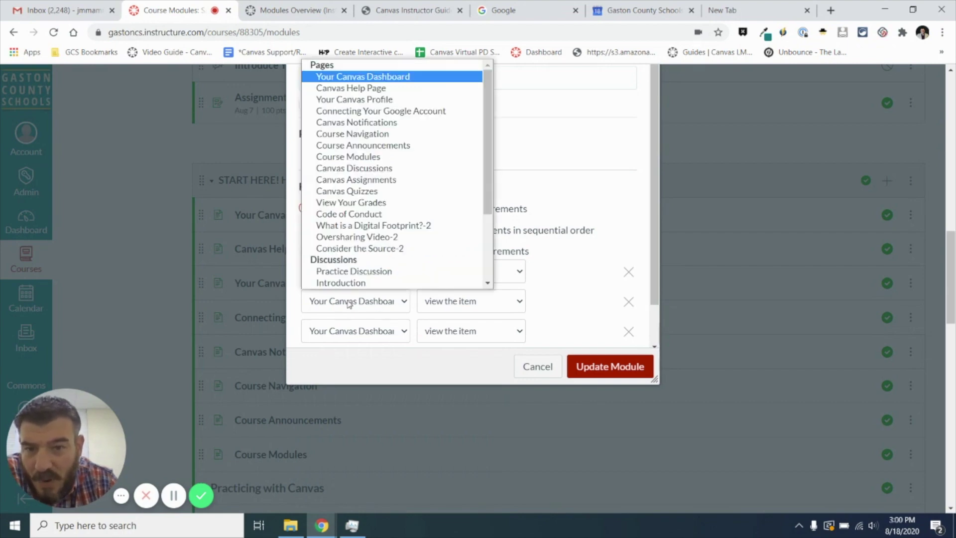
left_click(352, 88)
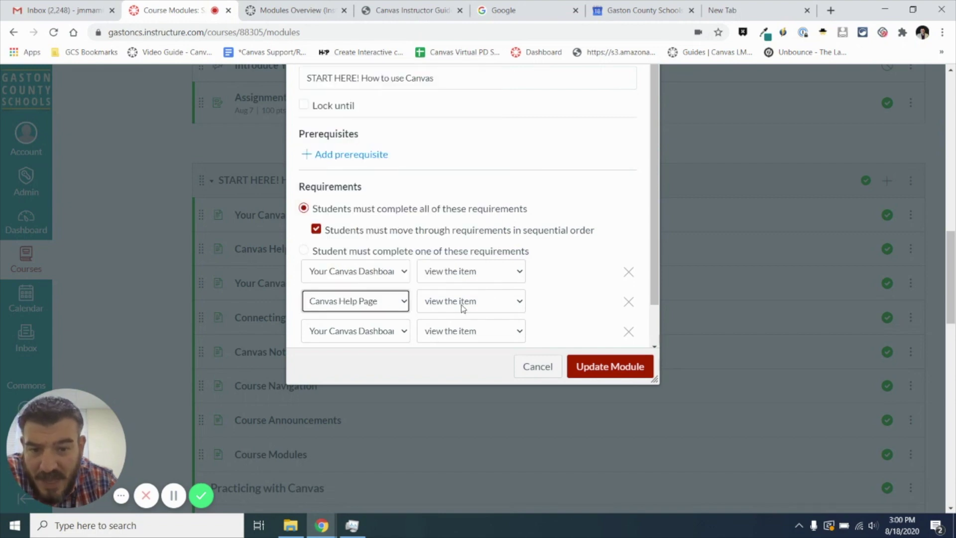
left_click(371, 332)
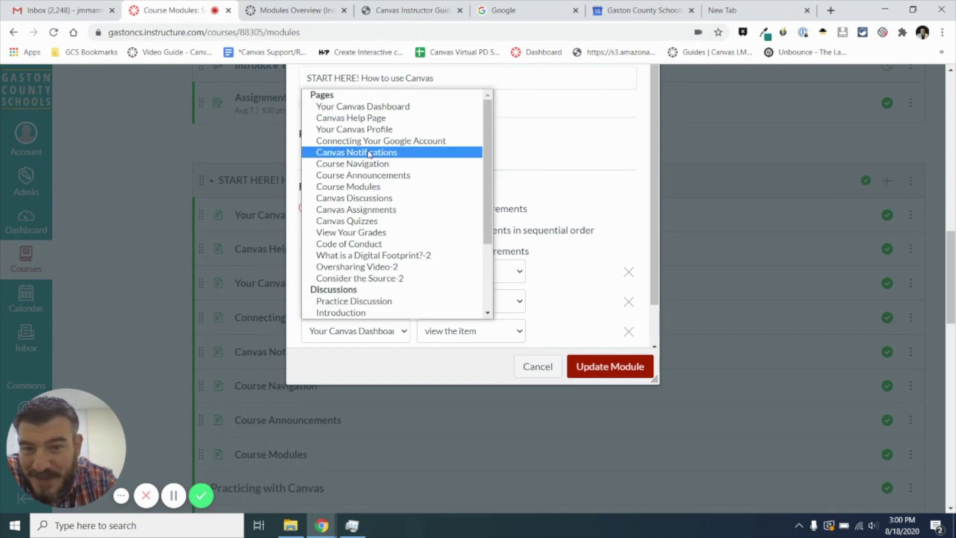
left_click(365, 130)
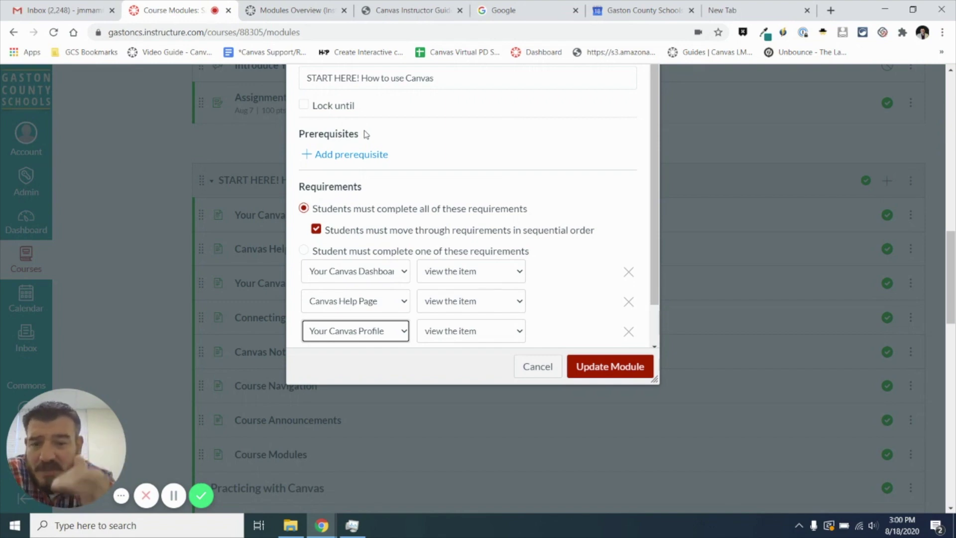
Make Your Canvas Profile 'mark as done' and add a fourth requirement for Course Modules
scroll(404, 260, "down", 1)
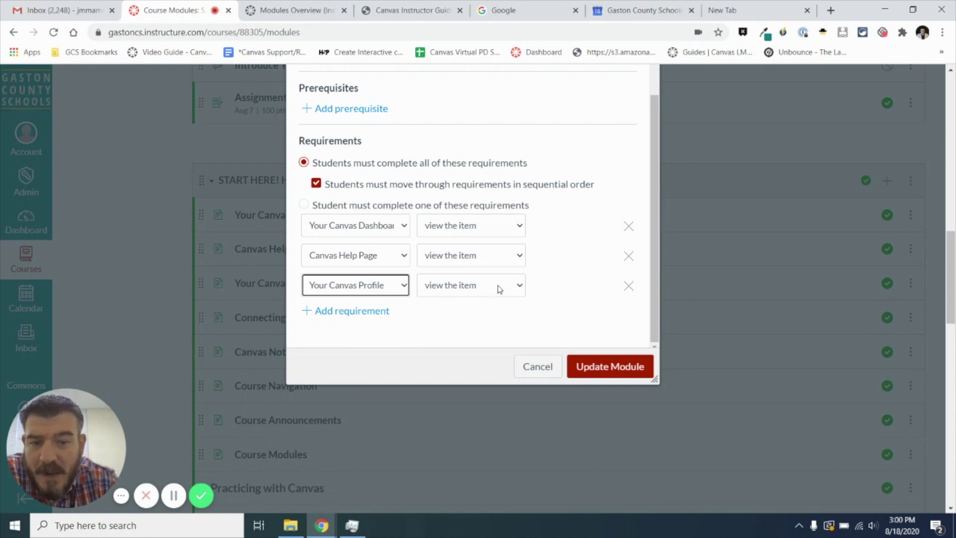
left_click(473, 291)
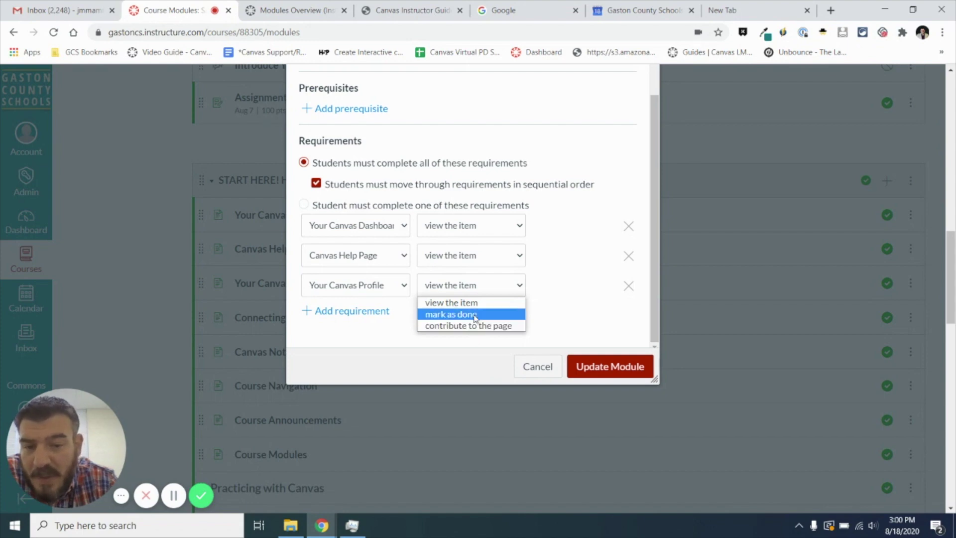
left_click(475, 314)
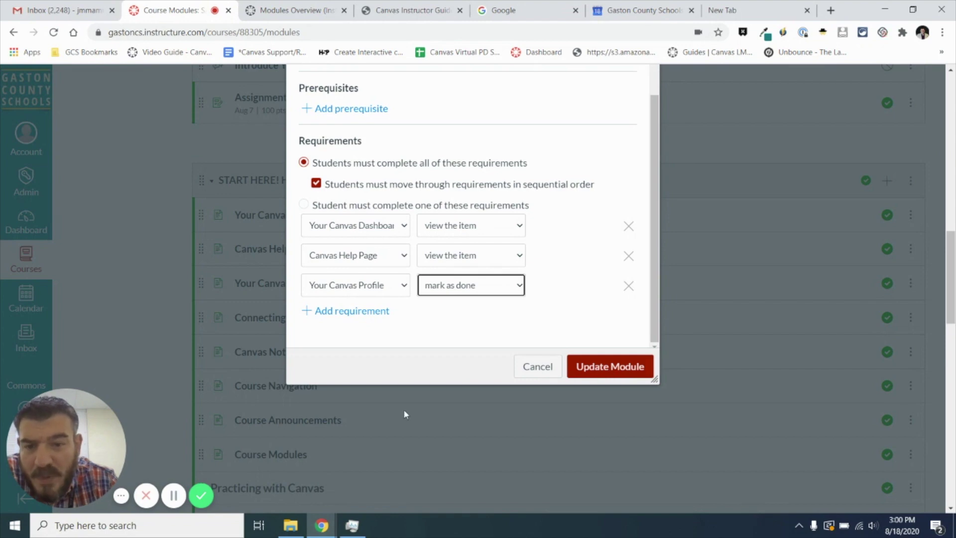
left_click(355, 310)
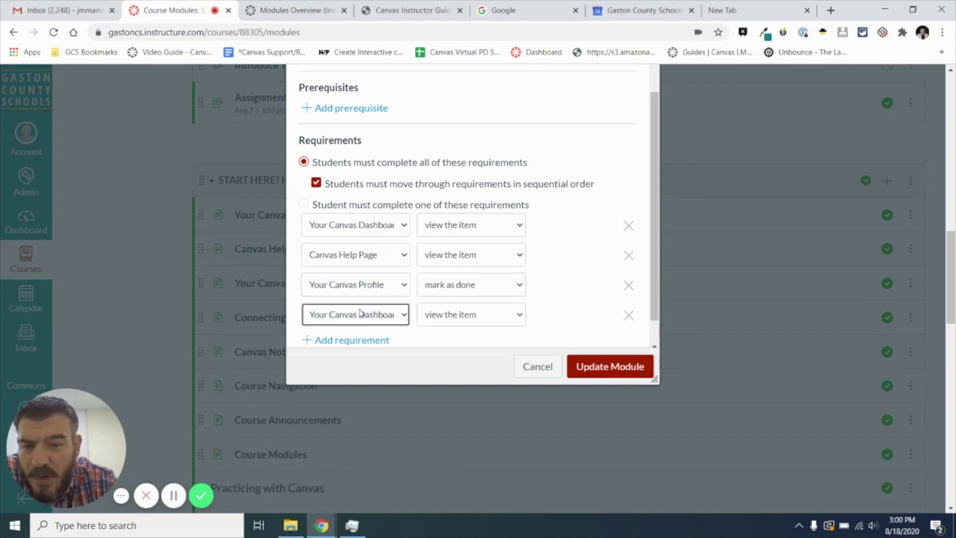
left_click(357, 316)
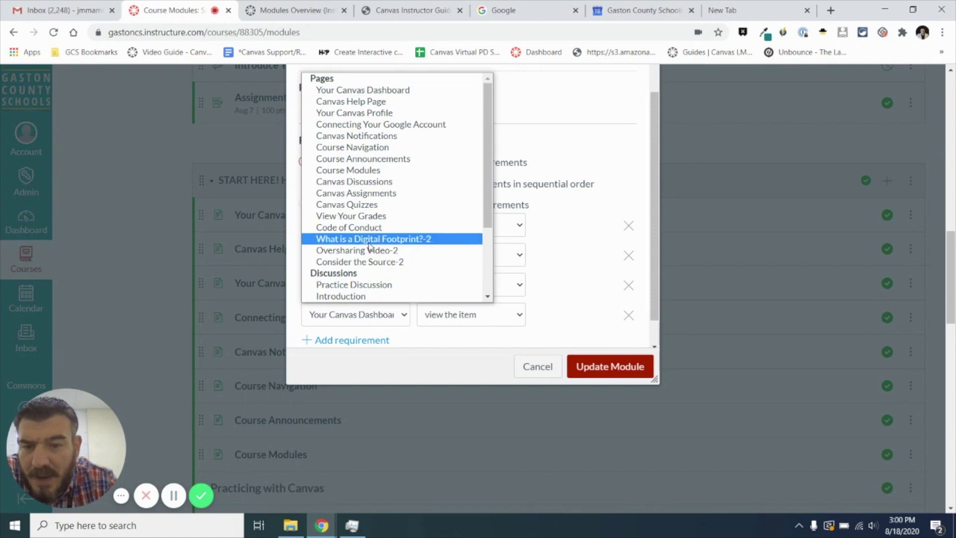
scroll(369, 246, "down", 2)
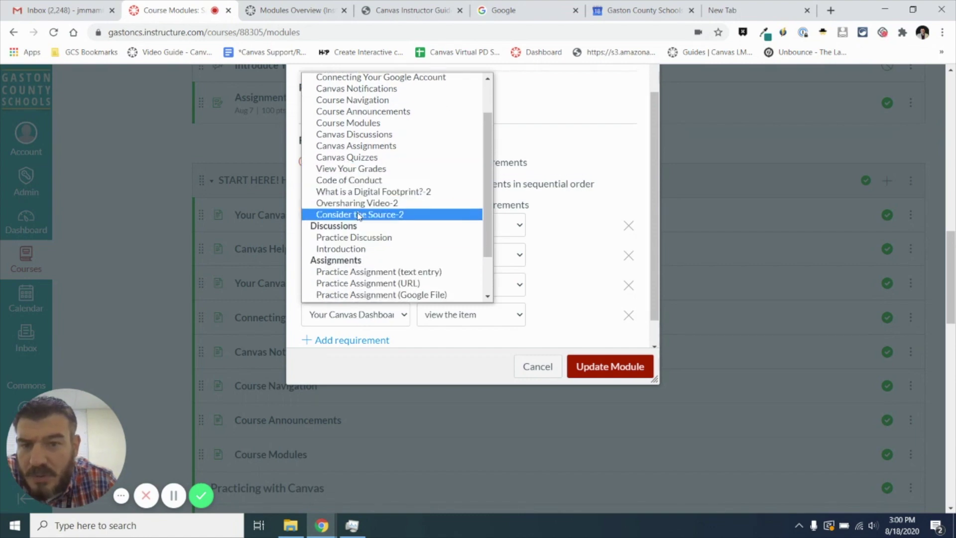
scroll(358, 189, "up", 1)
left_click(356, 133)
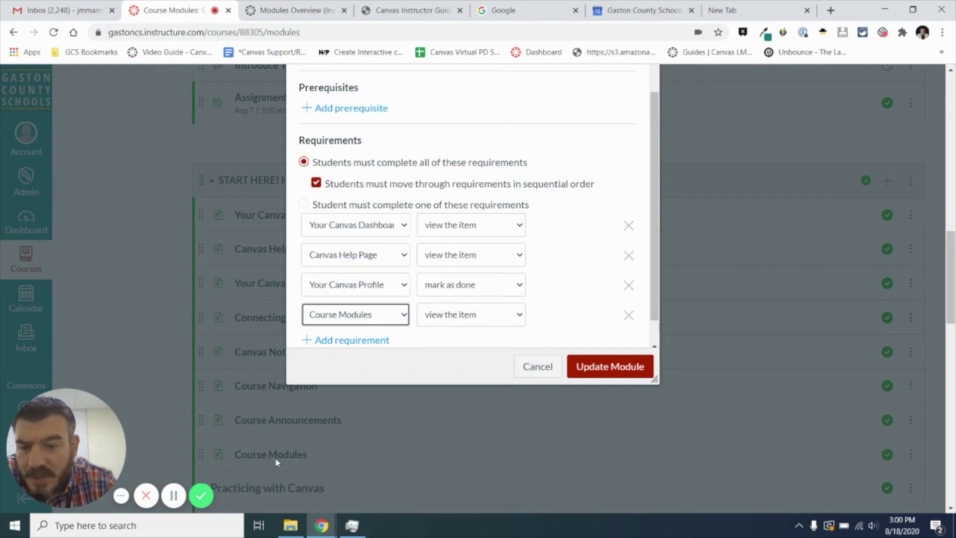
Update the module, choose Continue instead of Re-Lock Modules, and review the Modules page
left_click(613, 367)
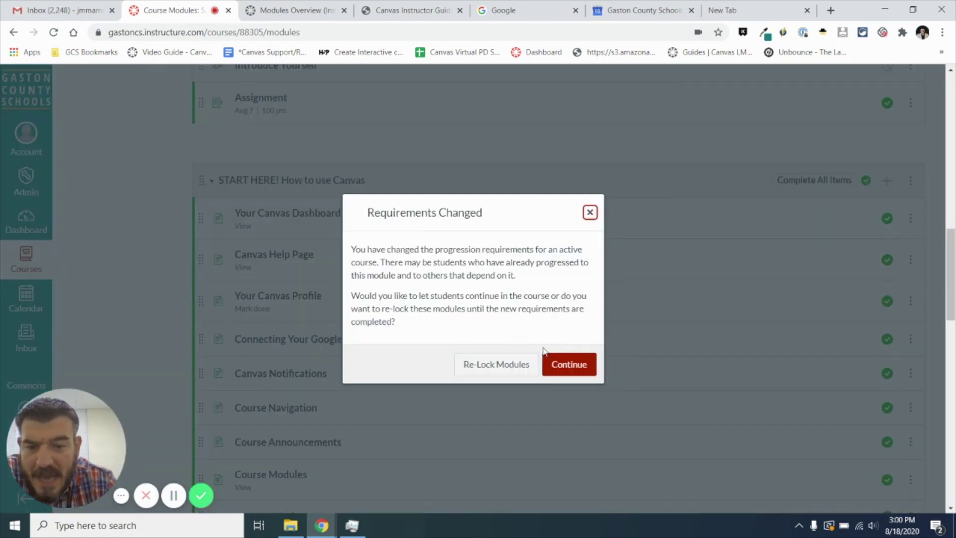
left_click(581, 367)
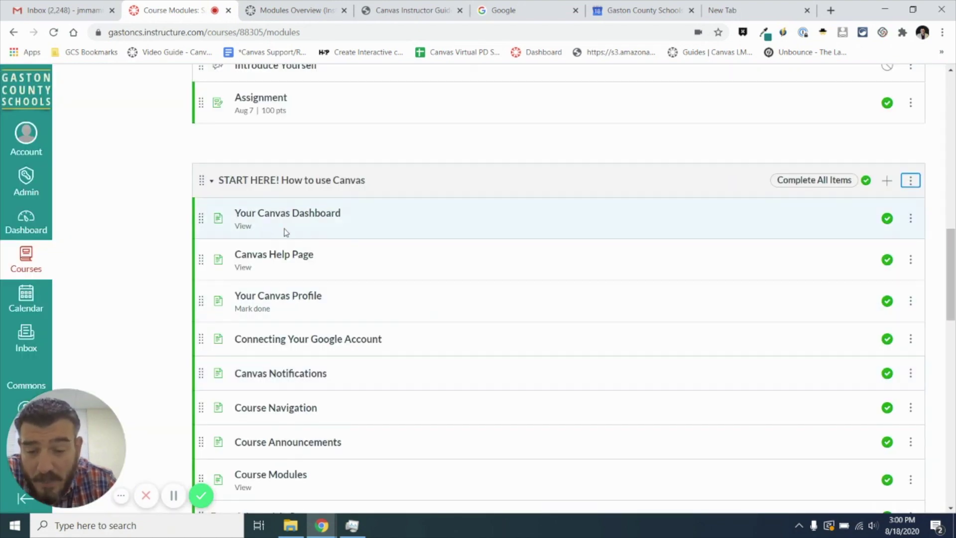
scroll(232, 233, "up", 2)
scroll(234, 227, "down", 2)
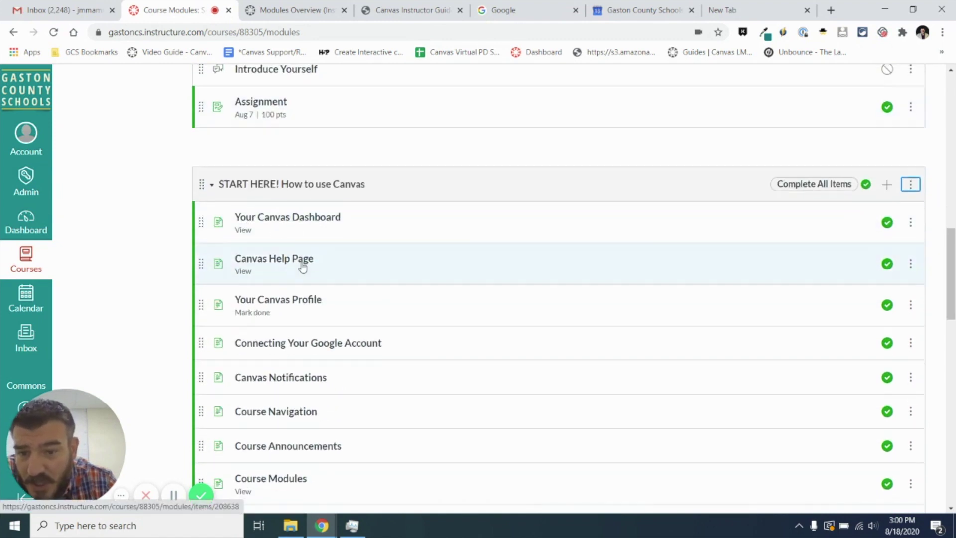
scroll(303, 269, "down", 1)
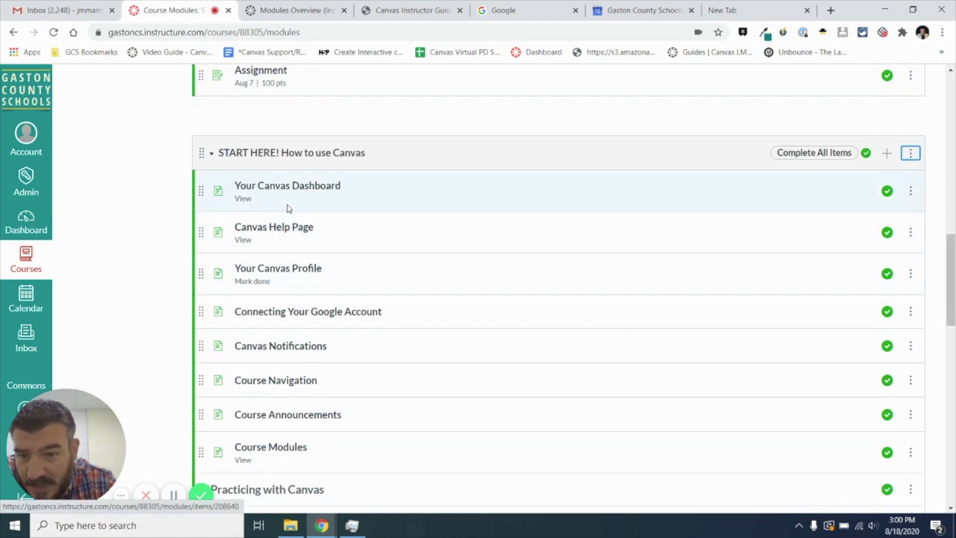
scroll(298, 331, "down", 1)
scroll(299, 328, "up", 15)
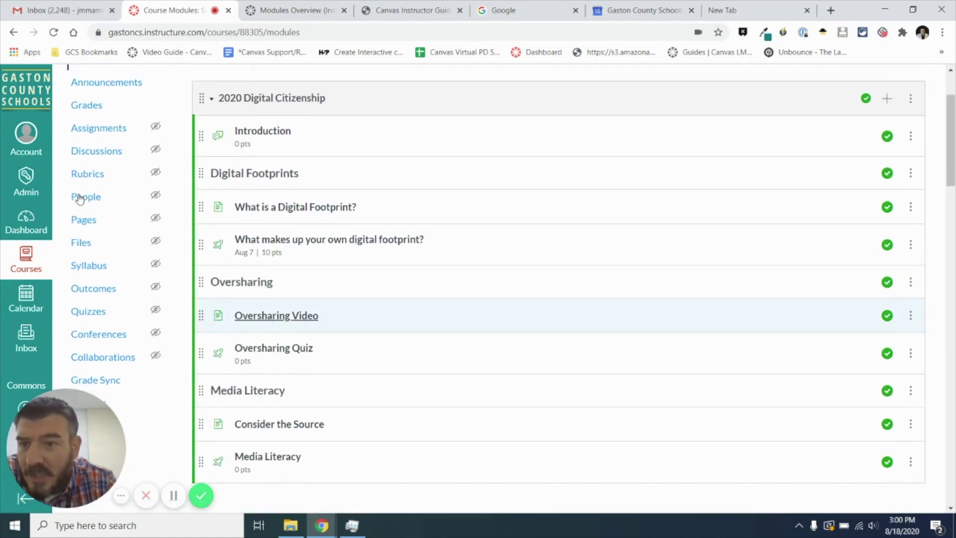
scroll(101, 104, "up", 3)
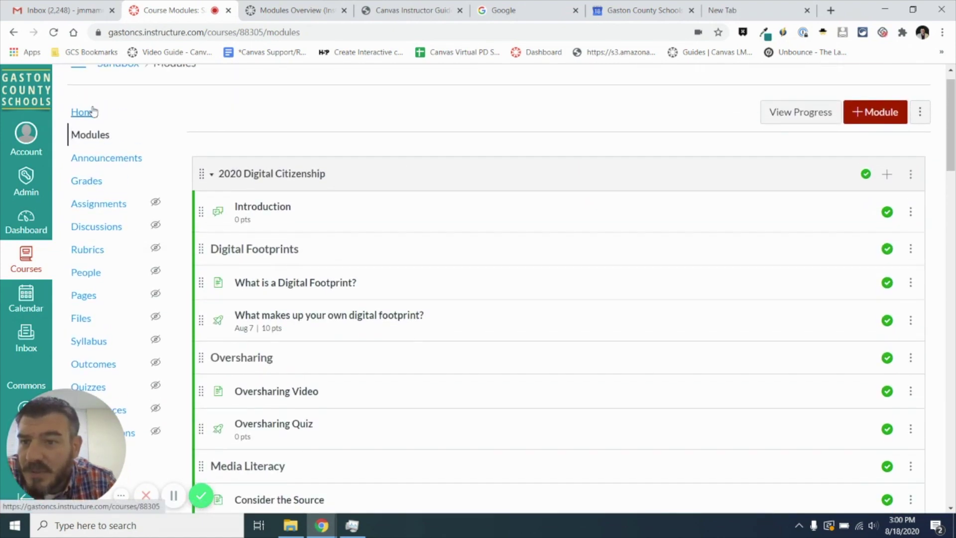
Re-enter Student View from Home and scroll Modules down to the locked START HERE items
left_click(91, 111)
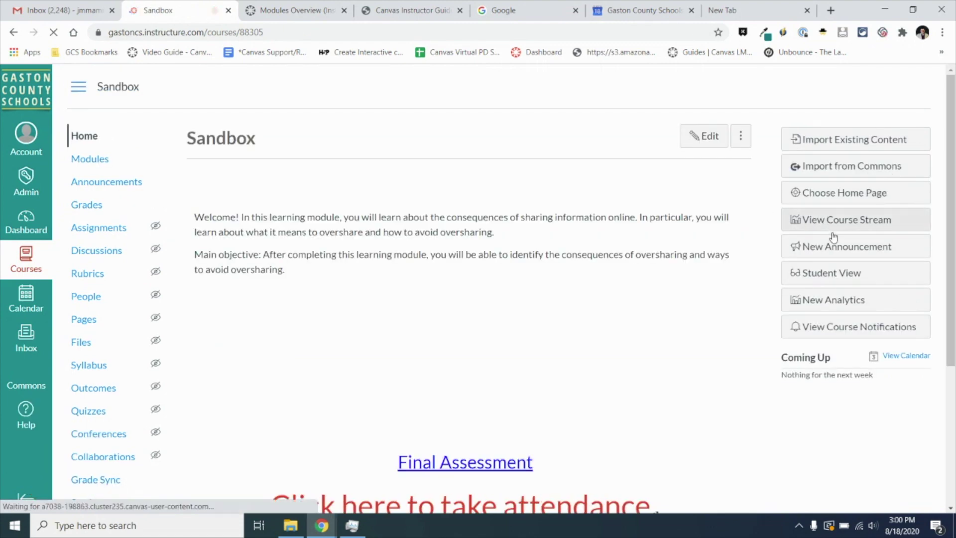
left_click(833, 281)
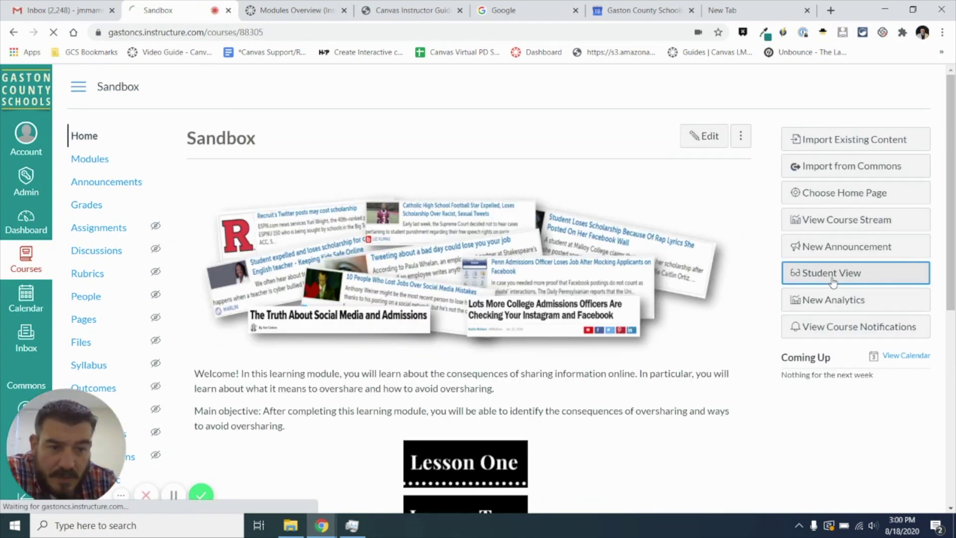
left_click(96, 159)
scroll(407, 300, "down", 4)
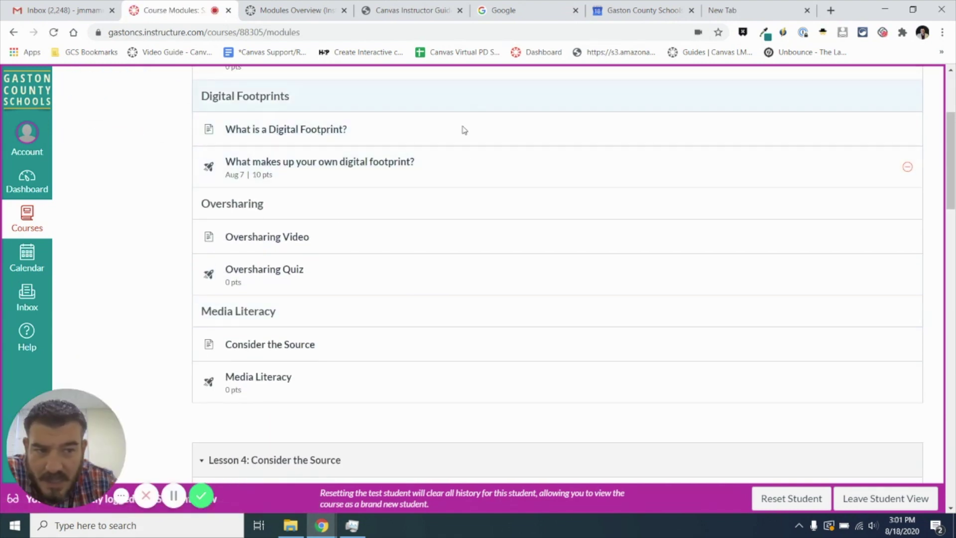
scroll(466, 172, "down", 4)
scroll(466, 177, "down", 3)
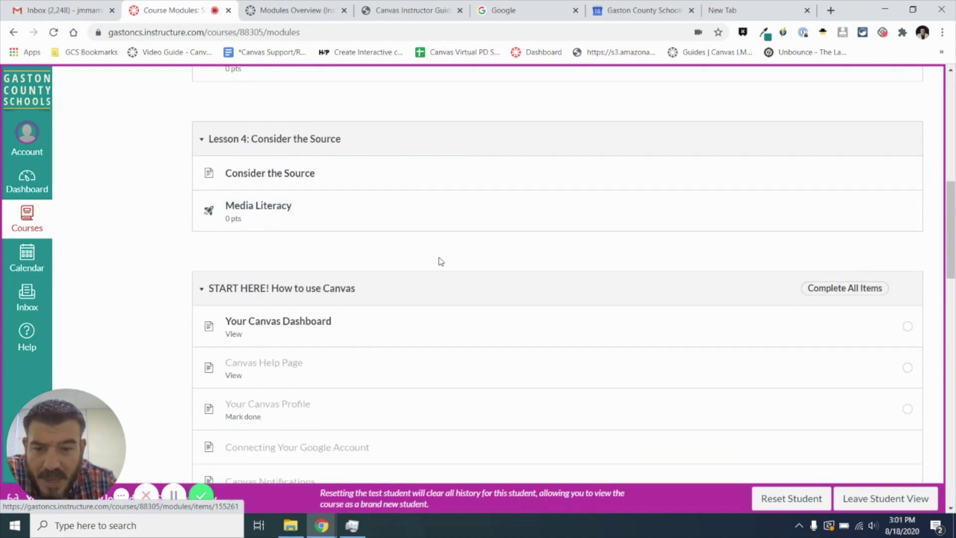
scroll(411, 333, "down", 2)
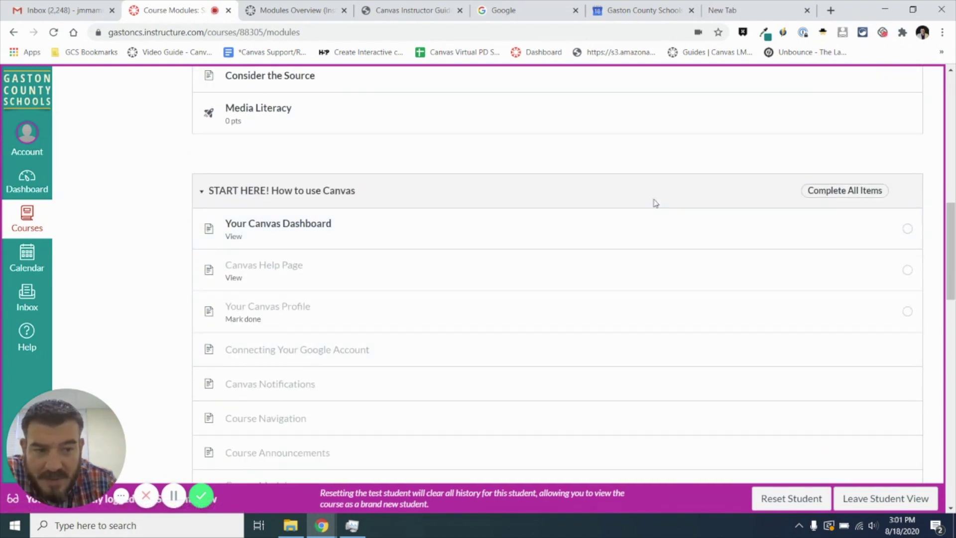
scroll(794, 192, "down", 2)
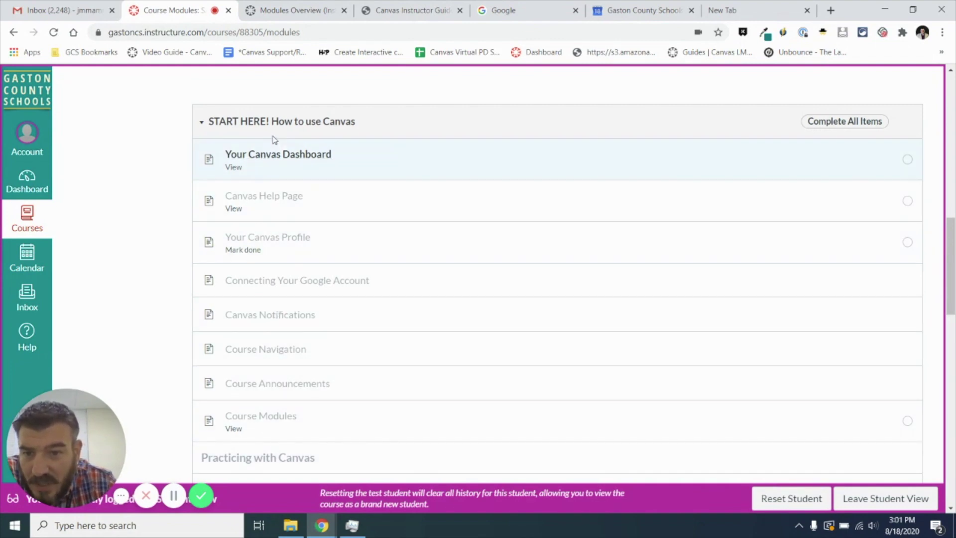
As the test student, view Your Canvas Dashboard and then the Canvas Help Page
left_click(268, 158)
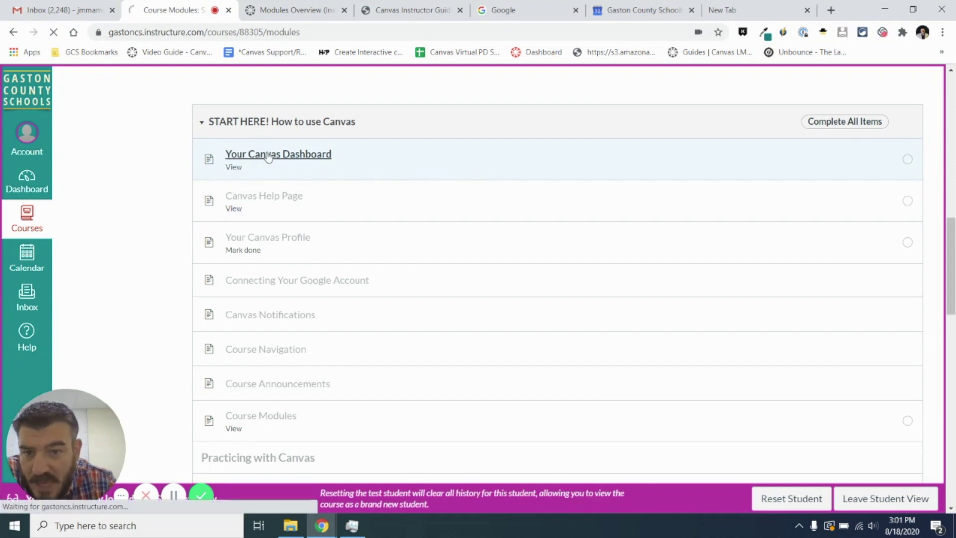
scroll(645, 165, "down", 5)
scroll(644, 161, "down", 10)
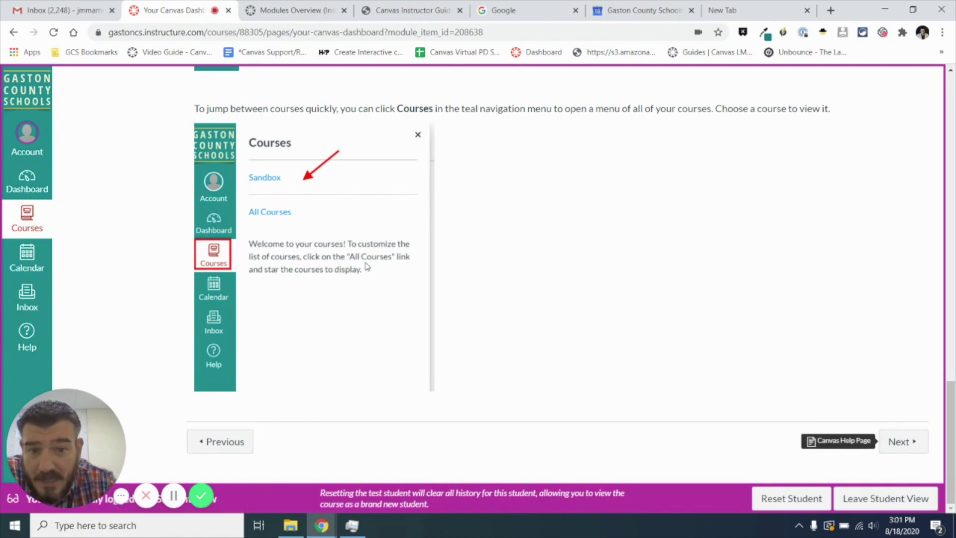
scroll(465, 422, "up", 15)
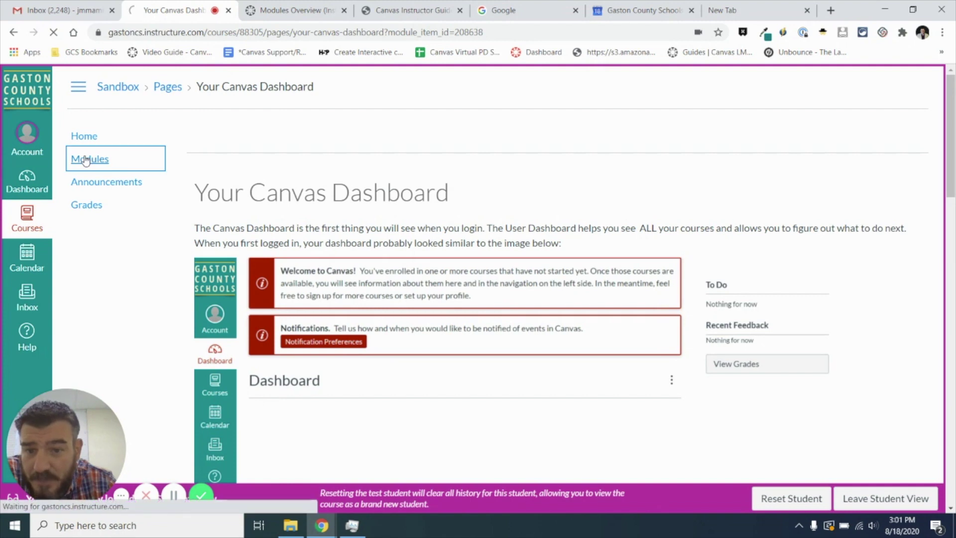
scroll(272, 284, "down", 8)
scroll(271, 284, "down", 5)
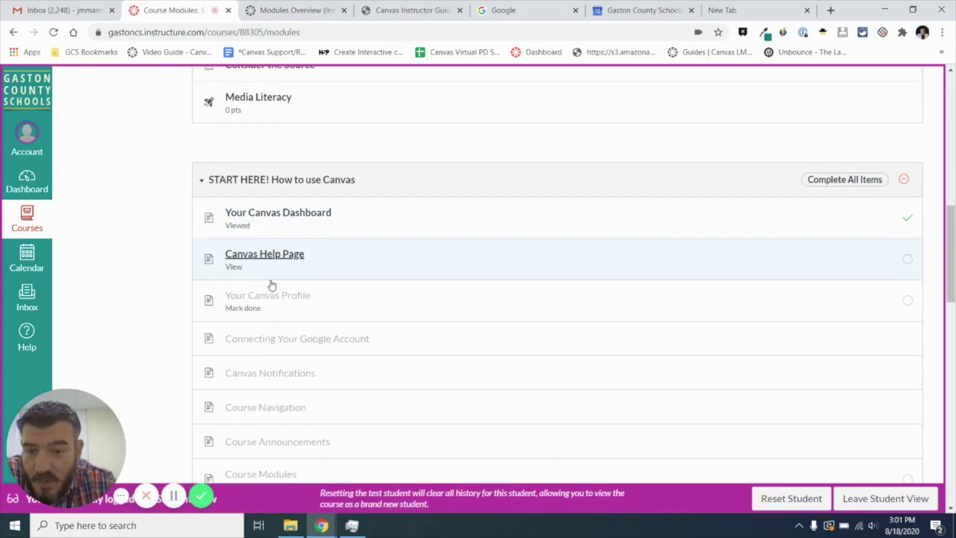
left_click(267, 198)
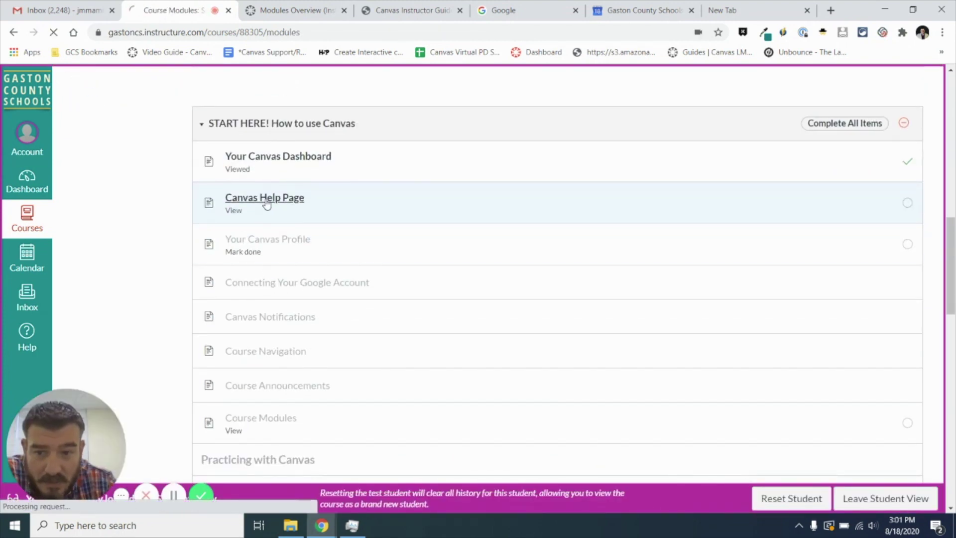
scroll(764, 309, "down", 5)
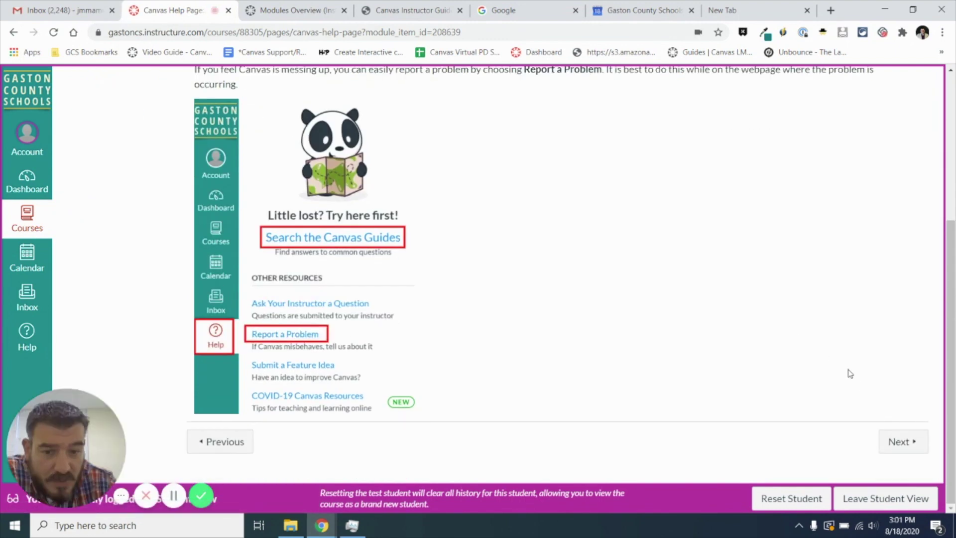
Mark Your Canvas Profile as done, continue to Connecting Your Google Account, then return to Modules
left_click(914, 445)
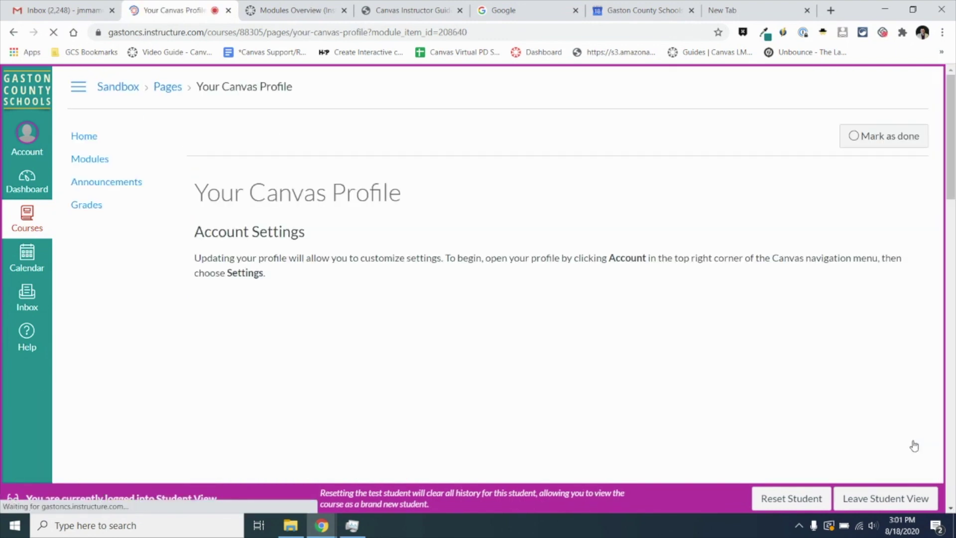
scroll(790, 177, "down", 10)
scroll(791, 179, "down", 8)
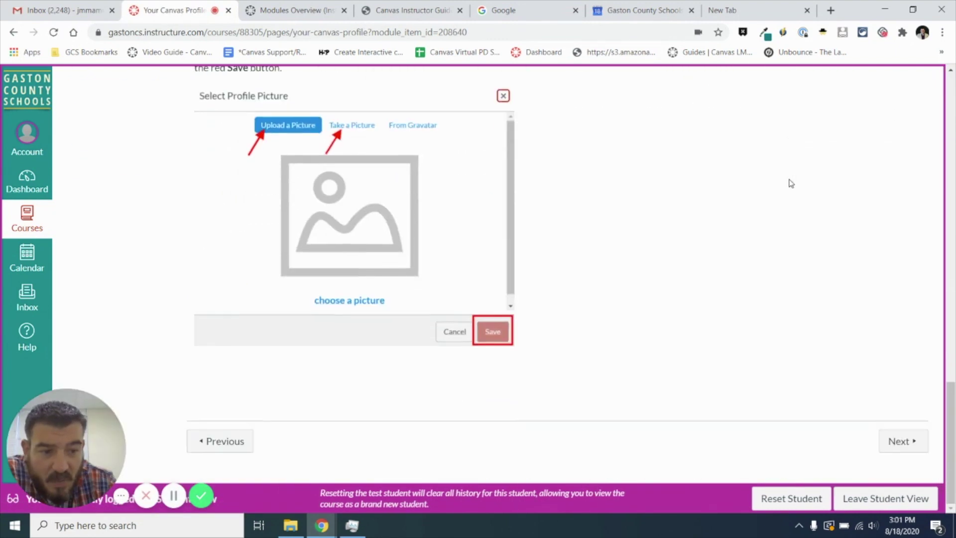
scroll(883, 448, "up", 18)
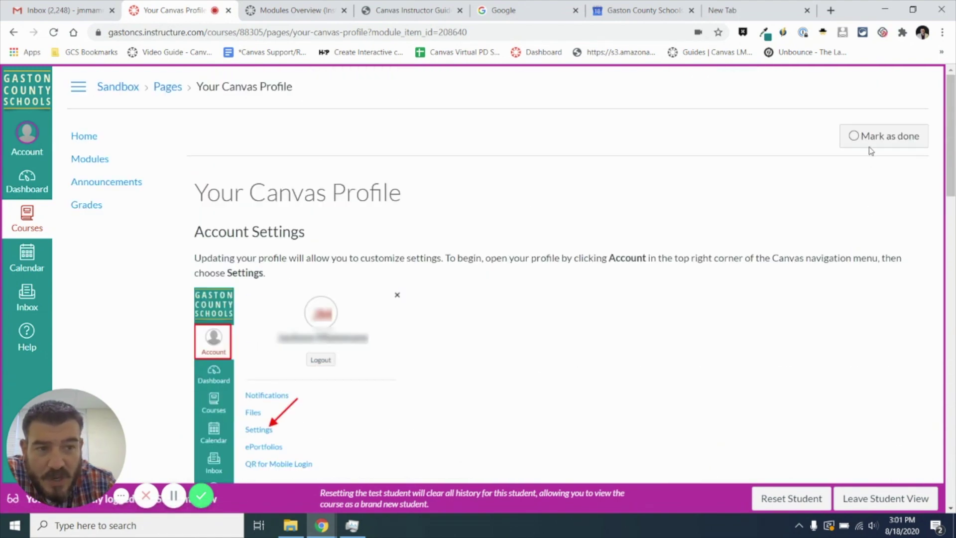
left_click(869, 144)
scroll(870, 146, "down", 18)
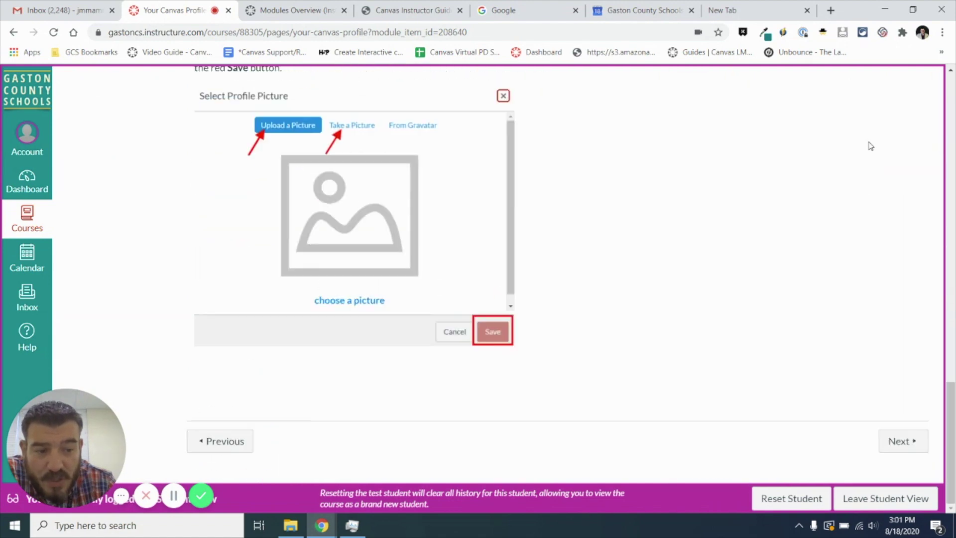
left_click(904, 441)
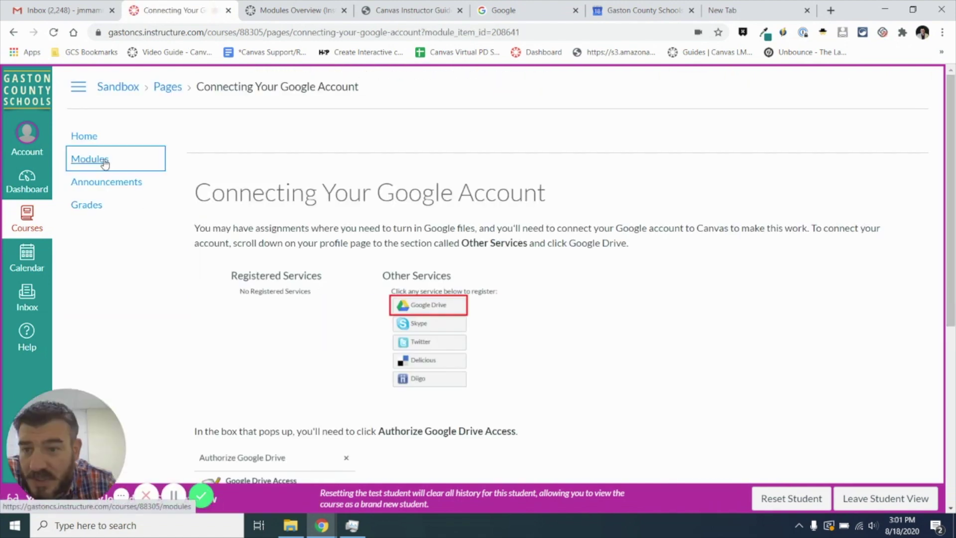
left_click(104, 162)
scroll(277, 266, "down", 5)
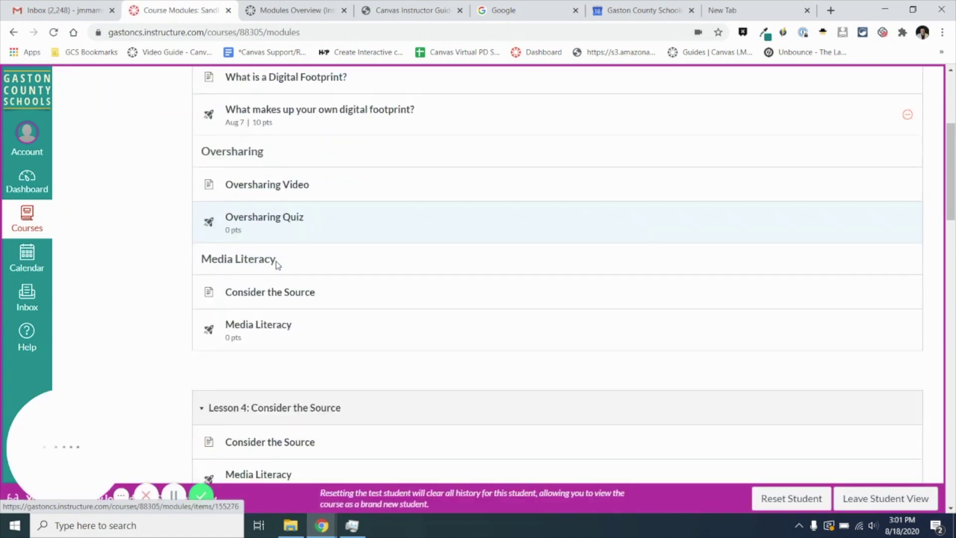
scroll(277, 266, "down", 8)
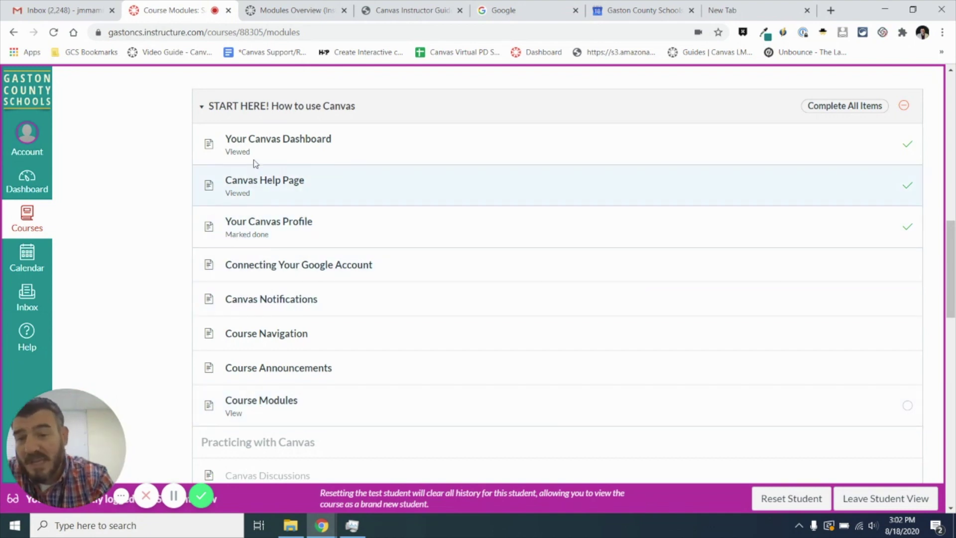
scroll(285, 226, "down", 2)
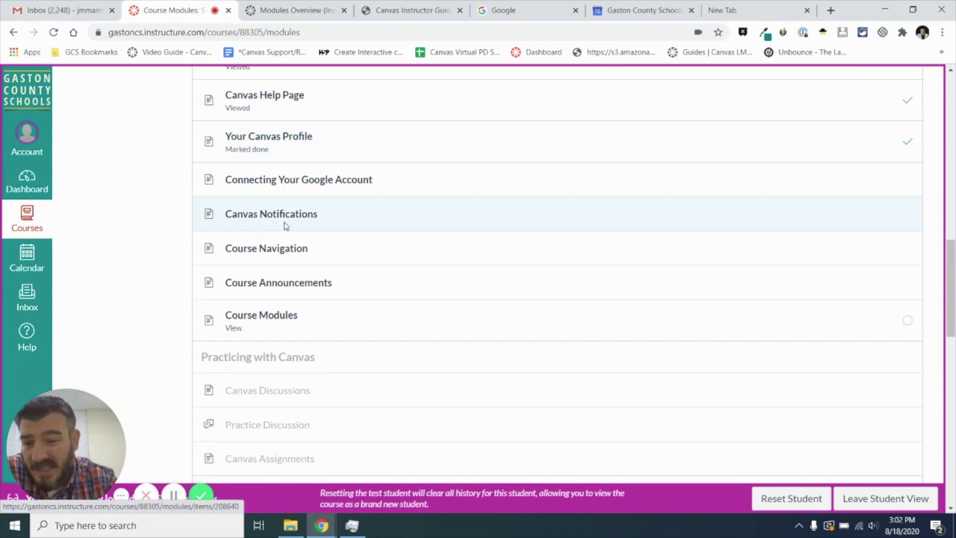
scroll(286, 225, "down", 4)
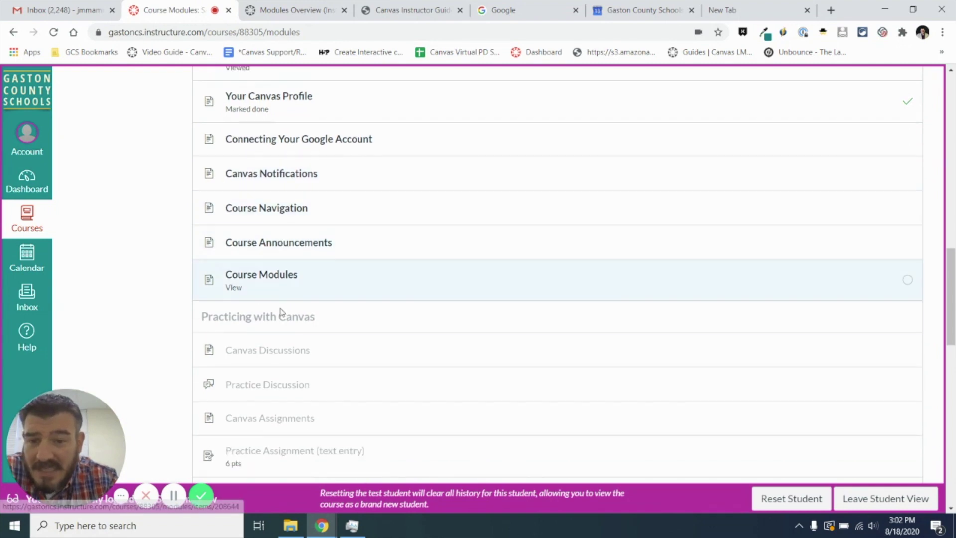
scroll(283, 312, "up", 8)
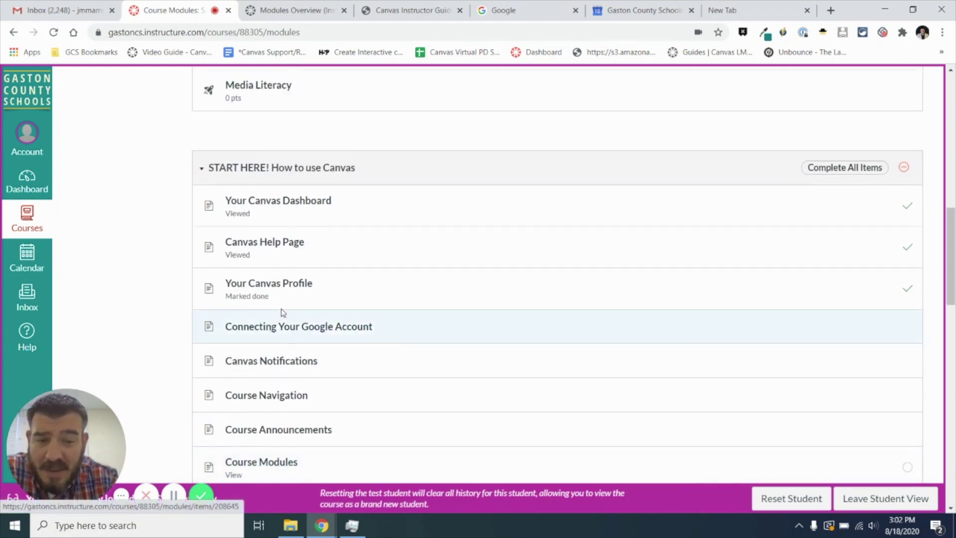